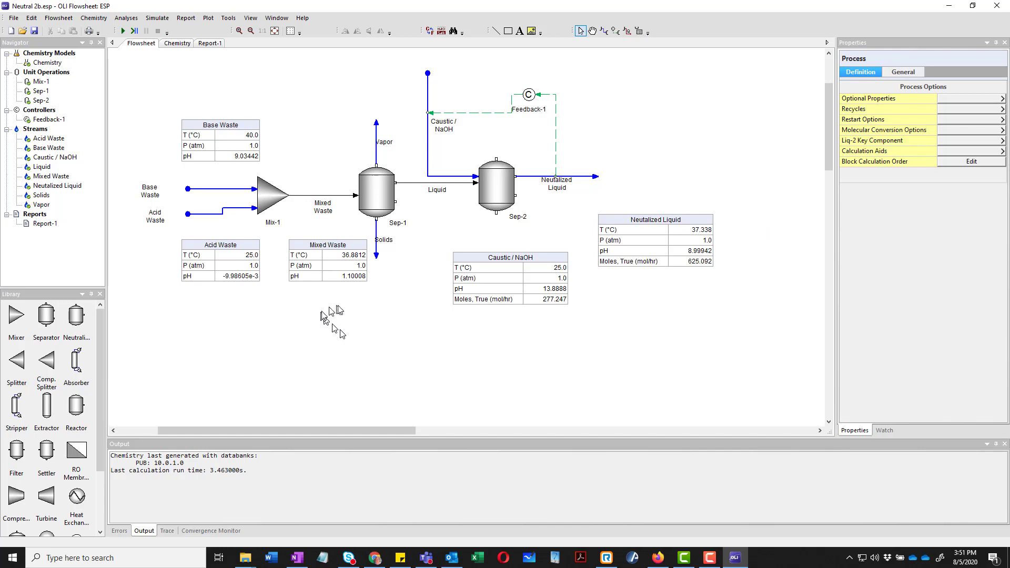
Step: Arrange the Caustic / NaOH and Neutalized Liquid callouts side by side below the Sep-2 separator
left_click(480, 259)
left_click_drag(480, 259, 454, 259)
left_click_drag(620, 227, 583, 264)
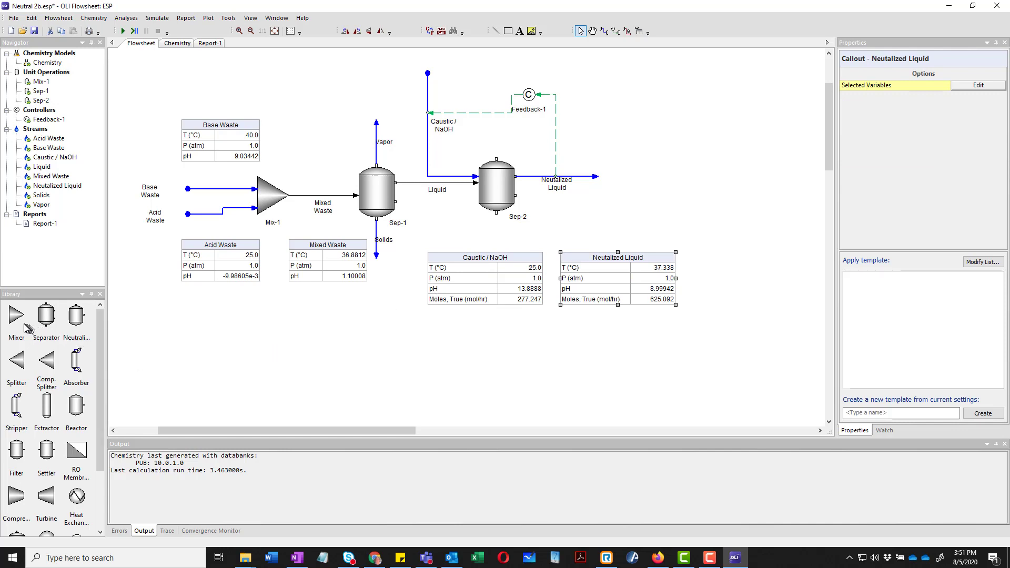
Step: Add a Mixer block downstream of Sep-2 and connect the Neutalized Liquid stream to its inlet
left_click_drag(16, 316, 661, 180)
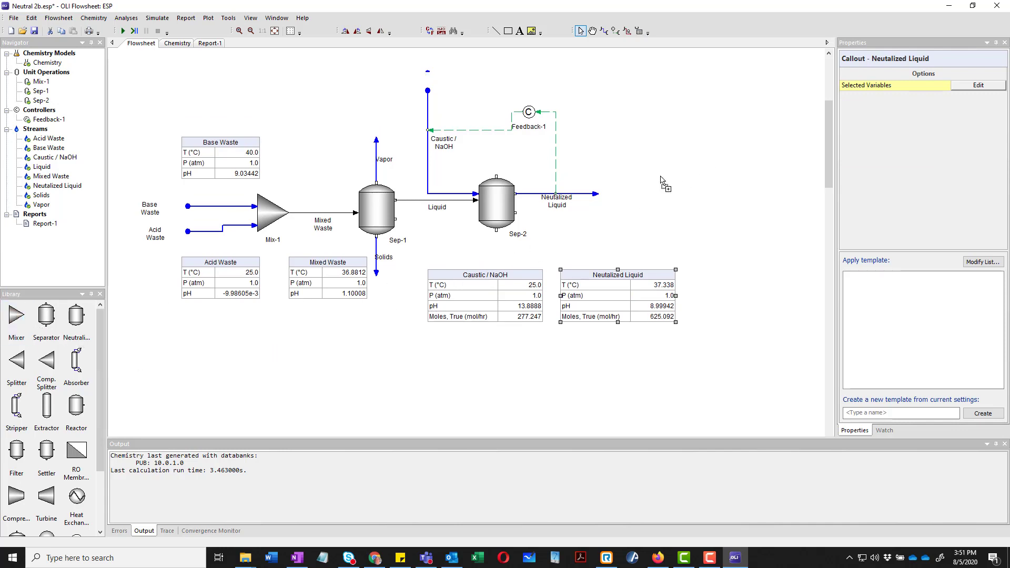
left_click(602, 198)
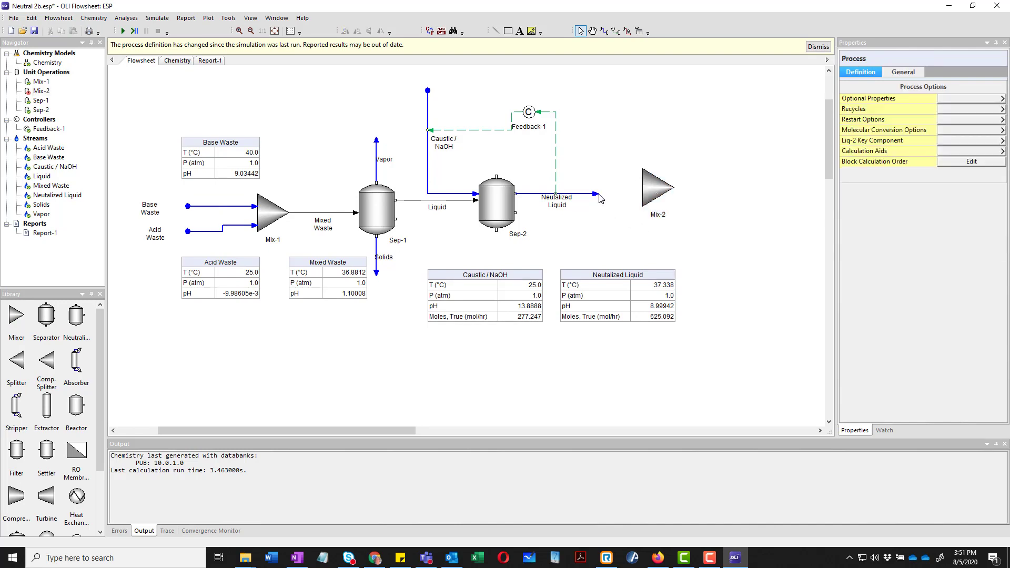
left_click(598, 193)
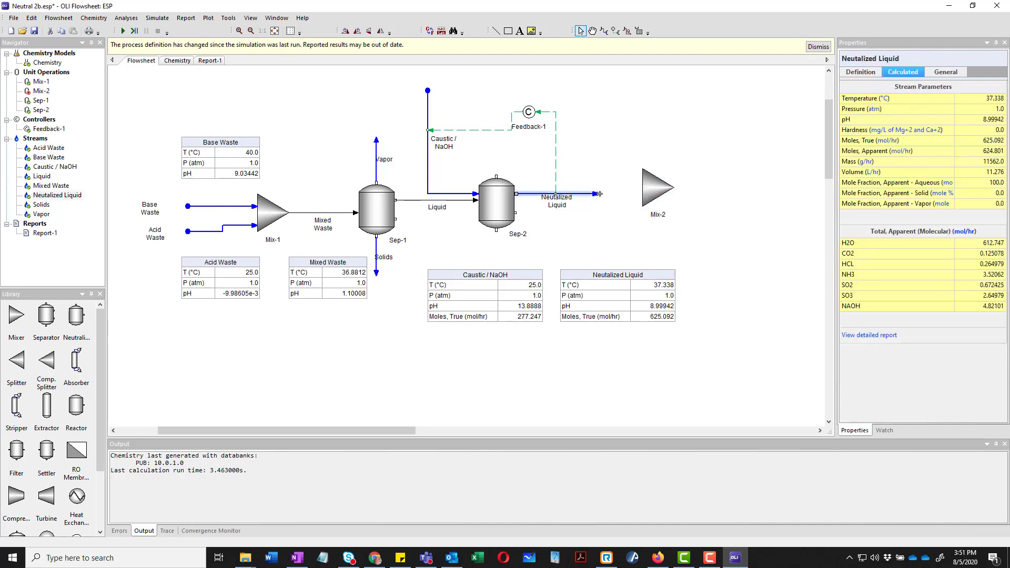
left_click_drag(599, 193, 643, 194)
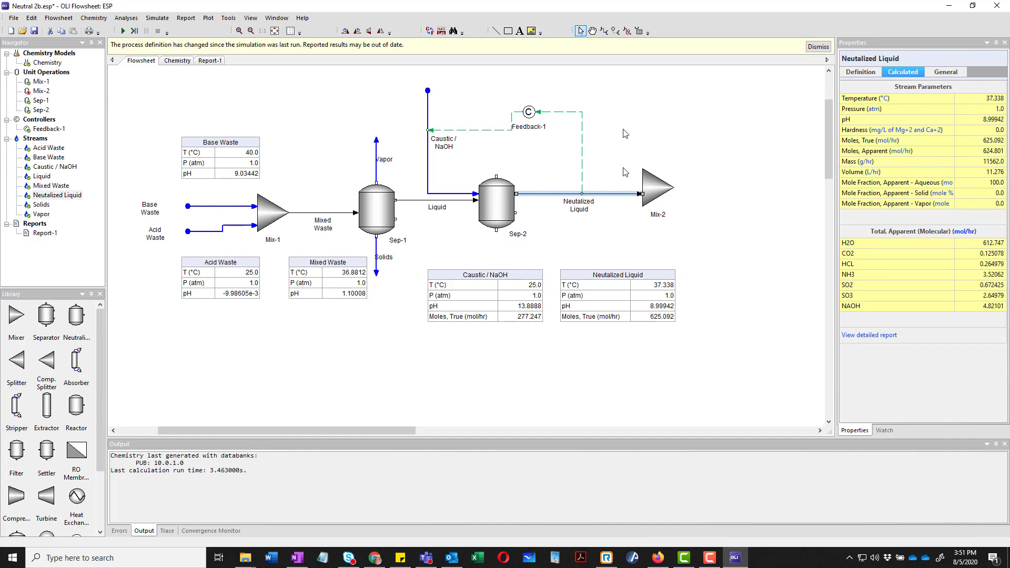
Step: Draw a second feed stream into the Mix-2 mixer from above and name it Salt Addition
left_click(604, 30)
left_click_drag(621, 143, 643, 175)
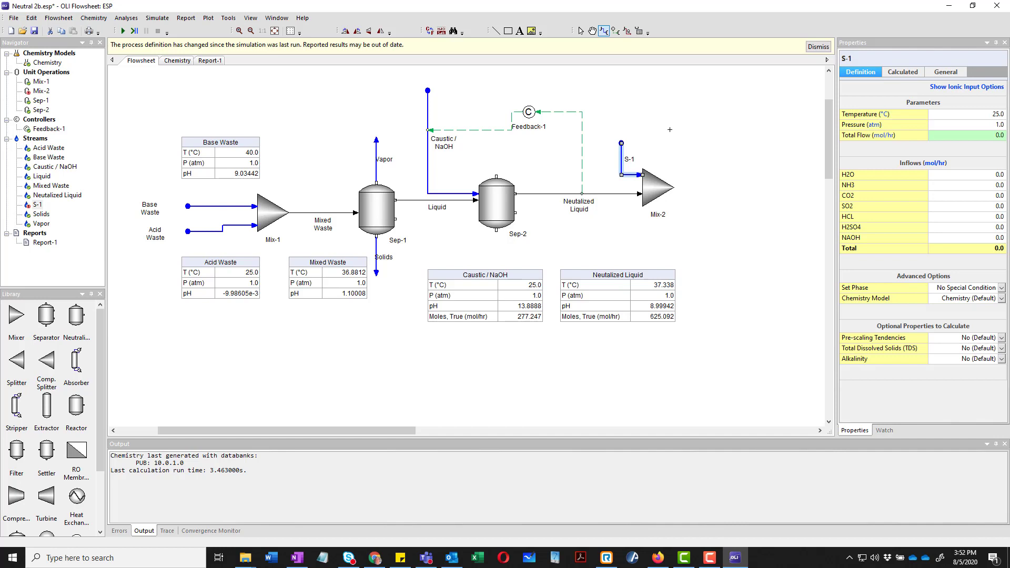
key("Escape")
left_click(622, 165)
type("Salt Addition")
key("Return")
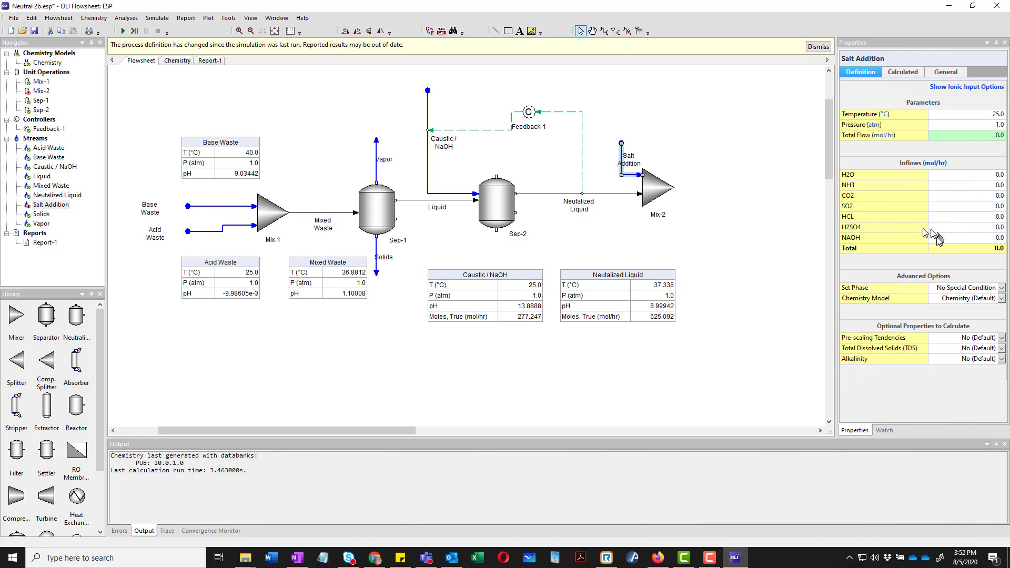
Step: Add NACL to the inflows of the chemistry model
left_click(172, 62)
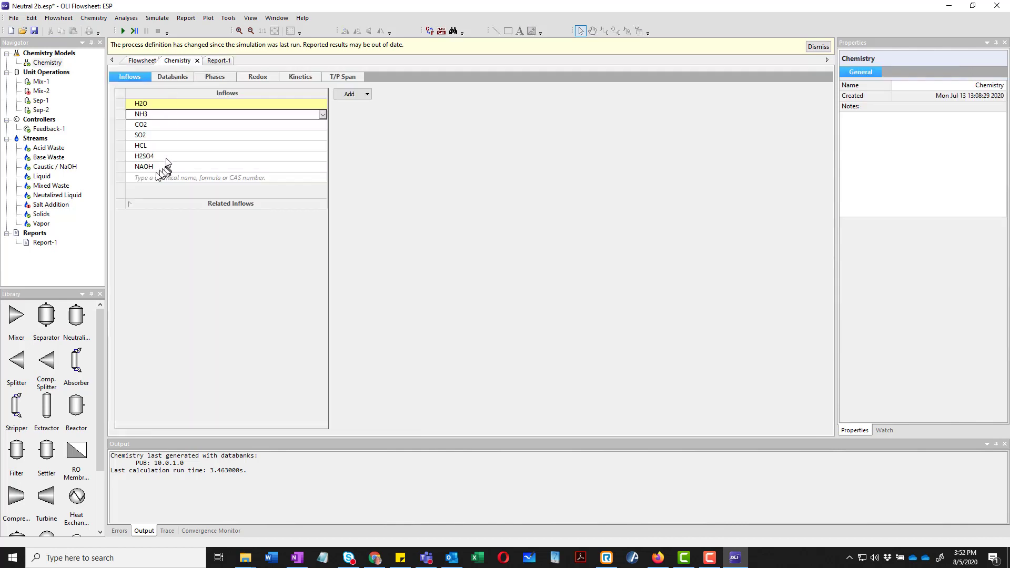
left_click(152, 179)
type("NACL")
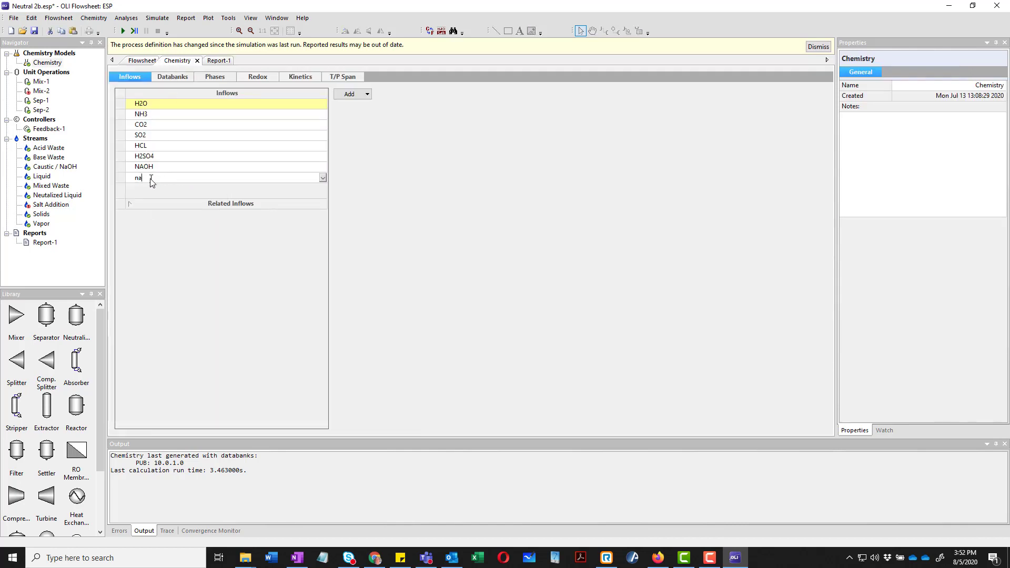
key("Return")
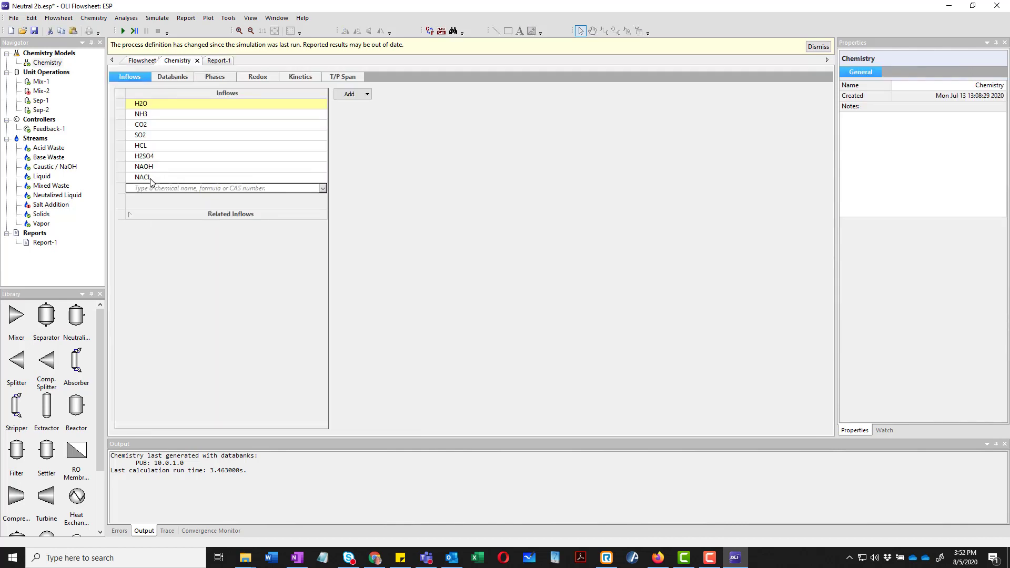
Step: Set the Salt Addition stream's NACL inflow to 75 mol/hr and restrict its phase to Solid Only
left_click(142, 62)
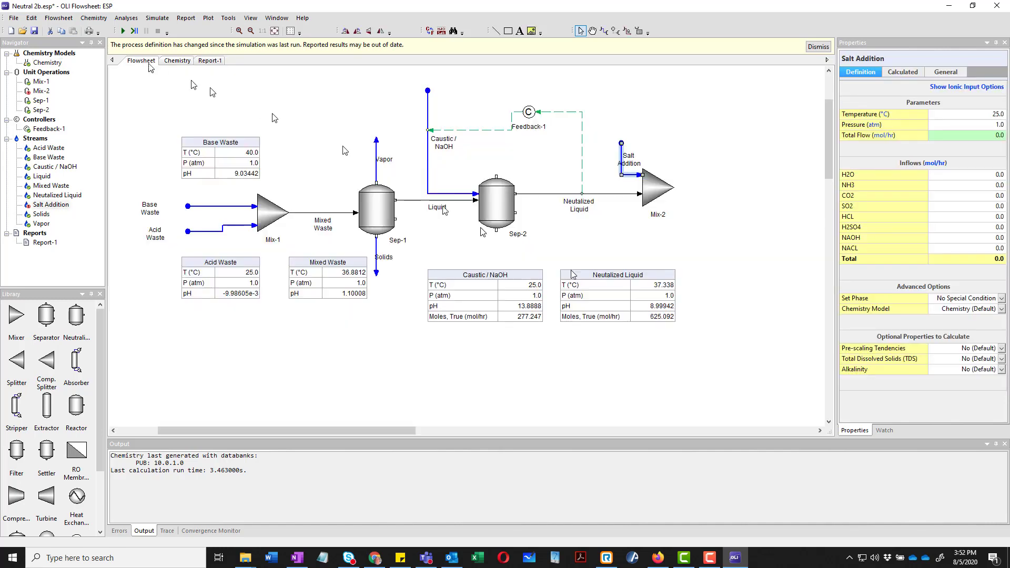
left_click(942, 248)
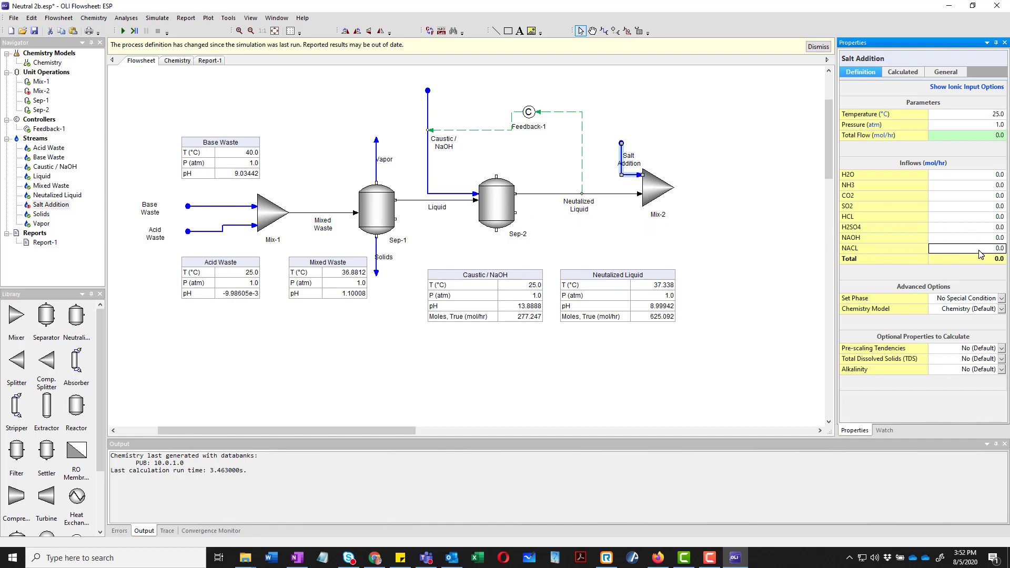
type("75")
key("Tab")
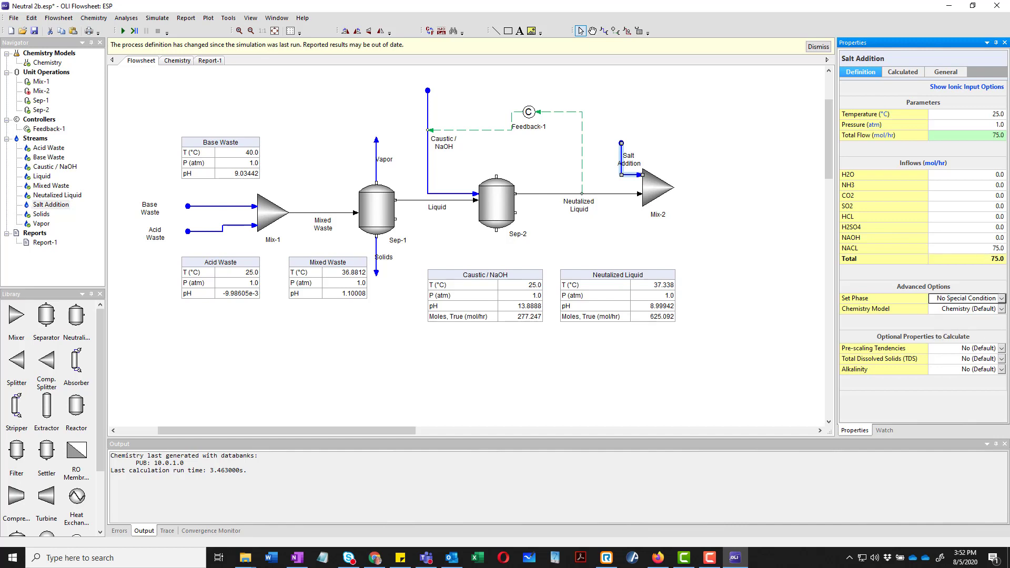
left_click(1002, 300)
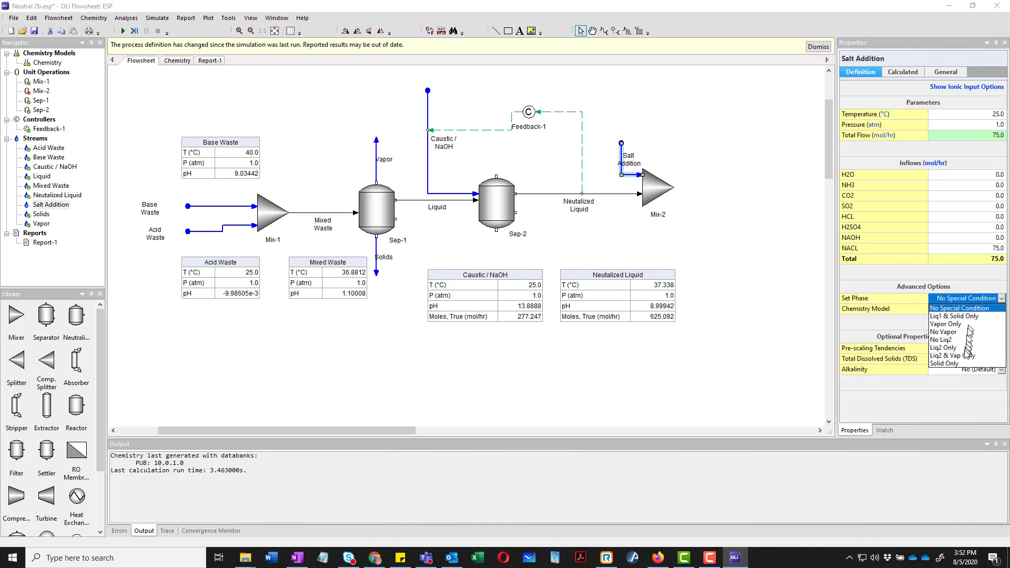
left_click(954, 364)
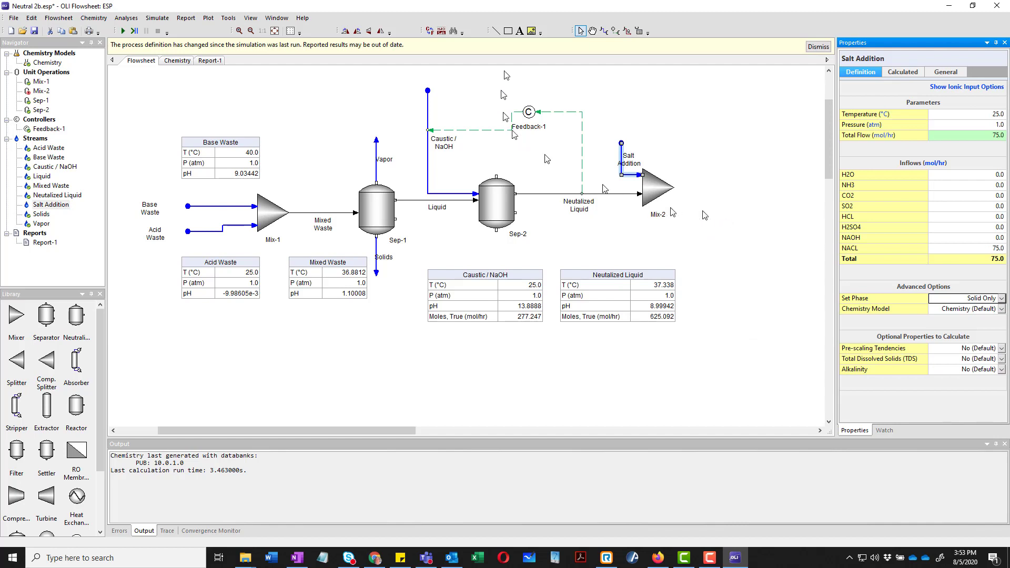
Step: Draw an outlet stream from the Mix-2 mixer and place a Splitter block downstream of it
left_click(603, 31)
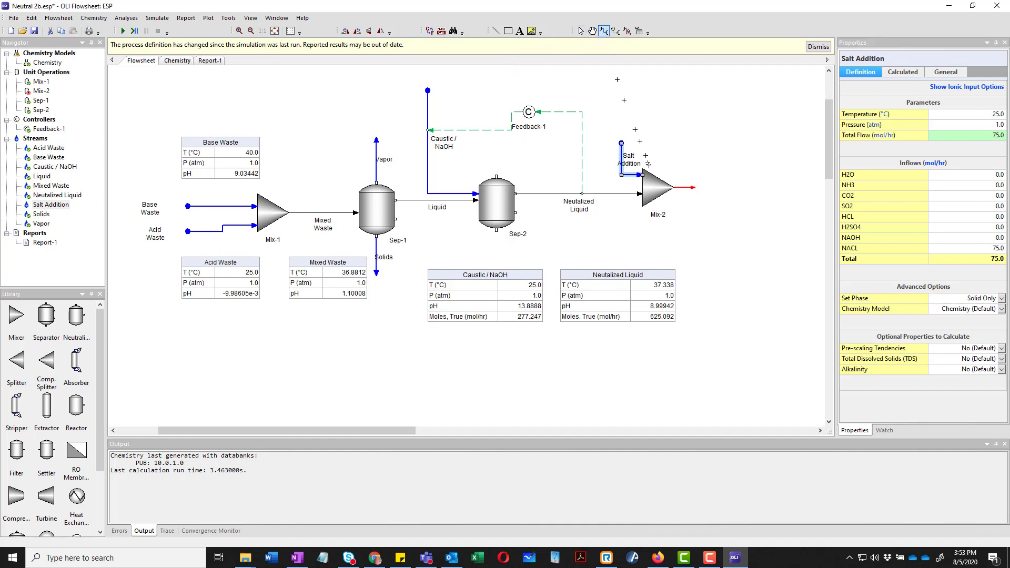
left_click_drag(673, 189, 706, 188)
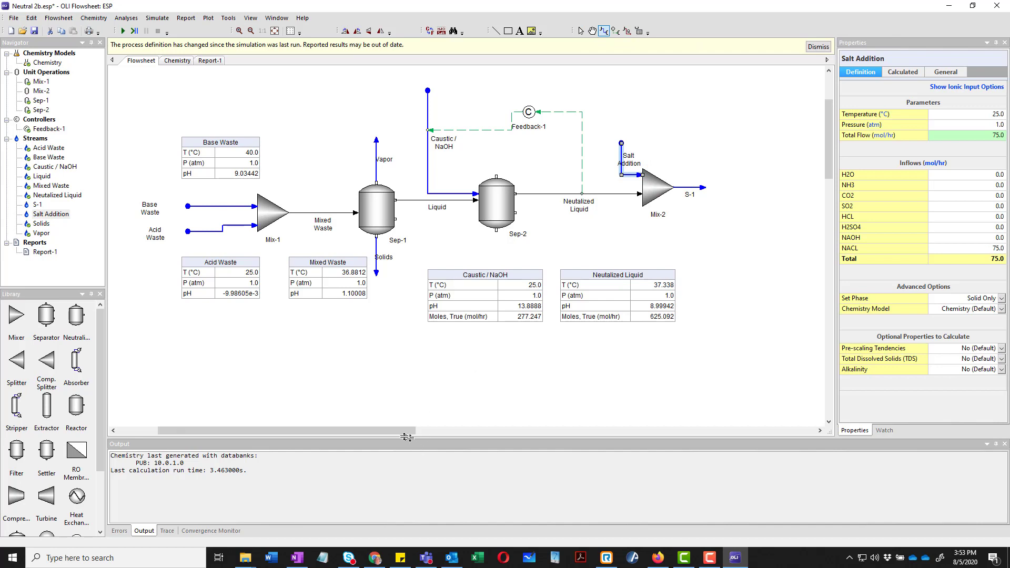
left_click_drag(401, 435, 446, 435)
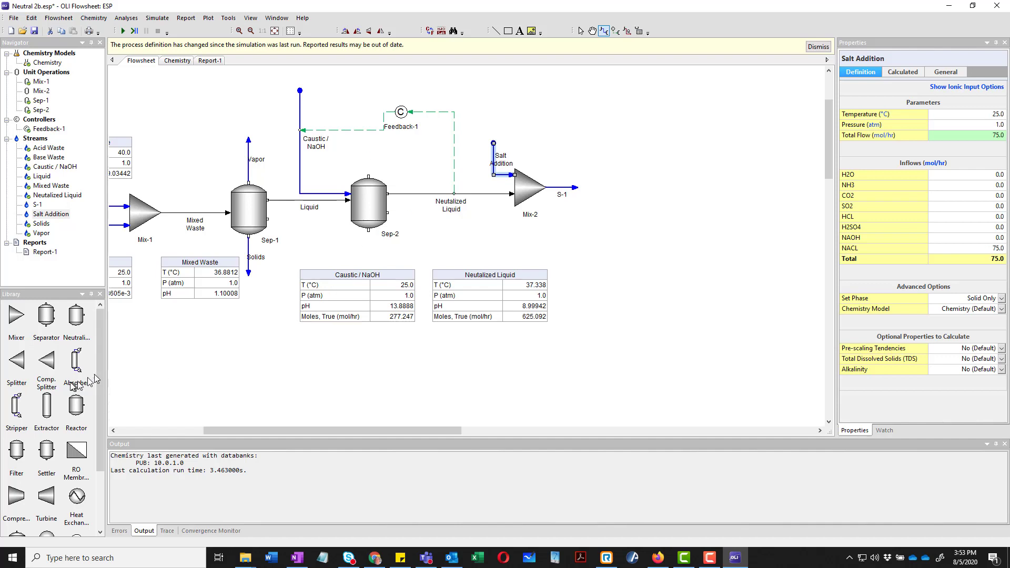
left_click_drag(17, 362, 626, 188)
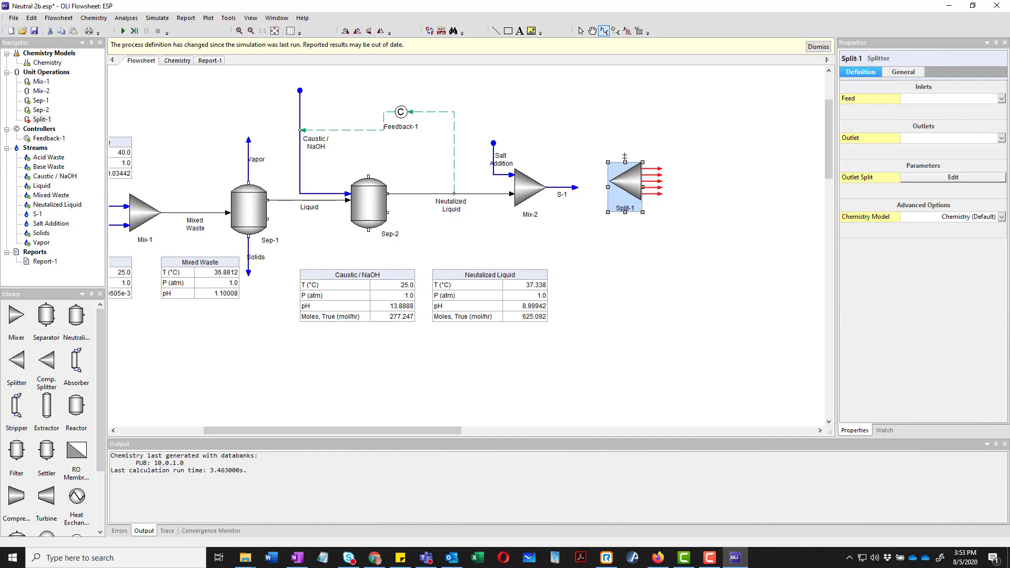
Step: Connect the Mix-2 outlet stream to the splitter's inlet and align the splitter so the stream runs straight
key("Escape")
left_click(581, 191)
left_click(577, 188)
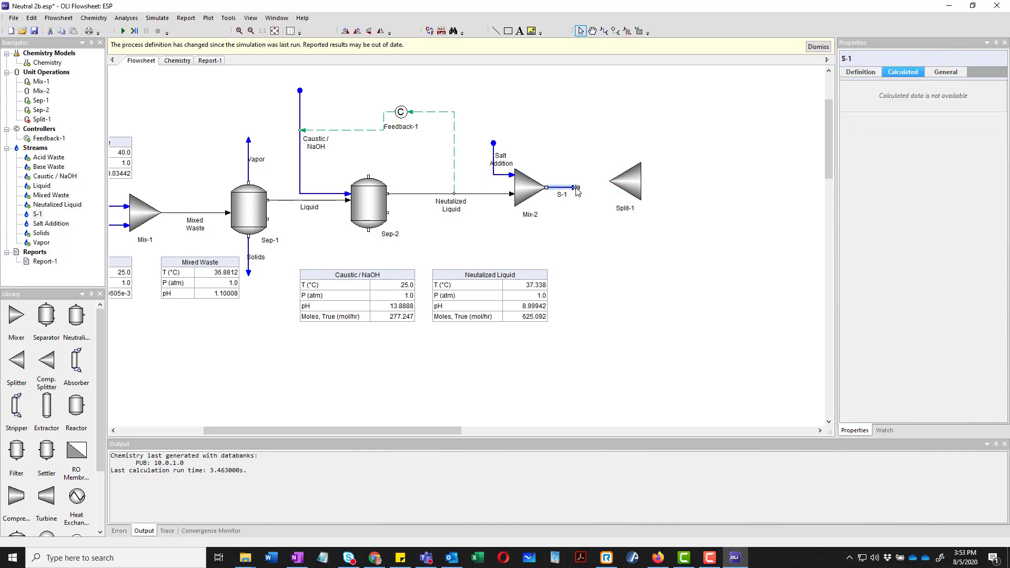
left_click_drag(576, 191, 624, 184)
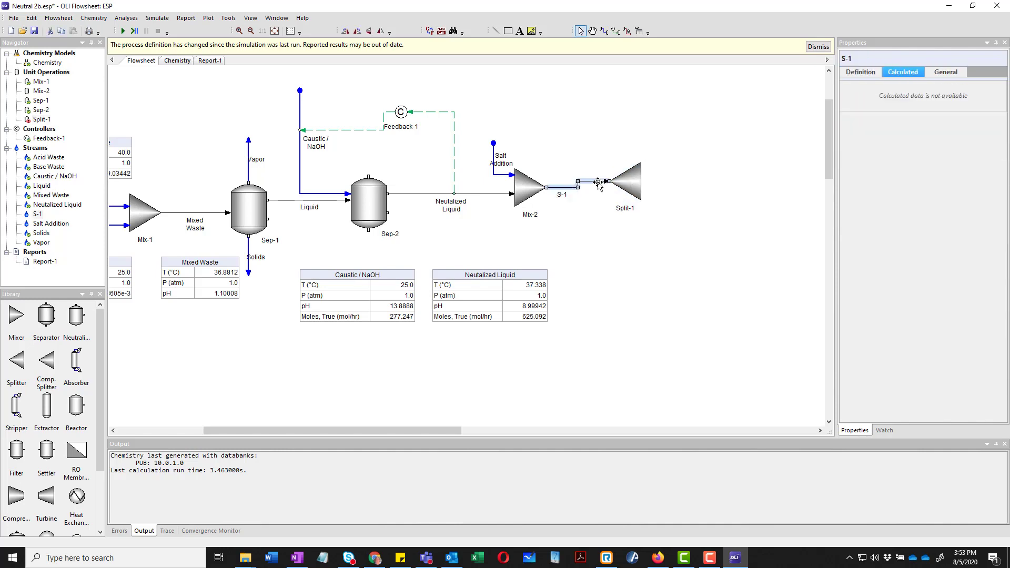
left_click(629, 184)
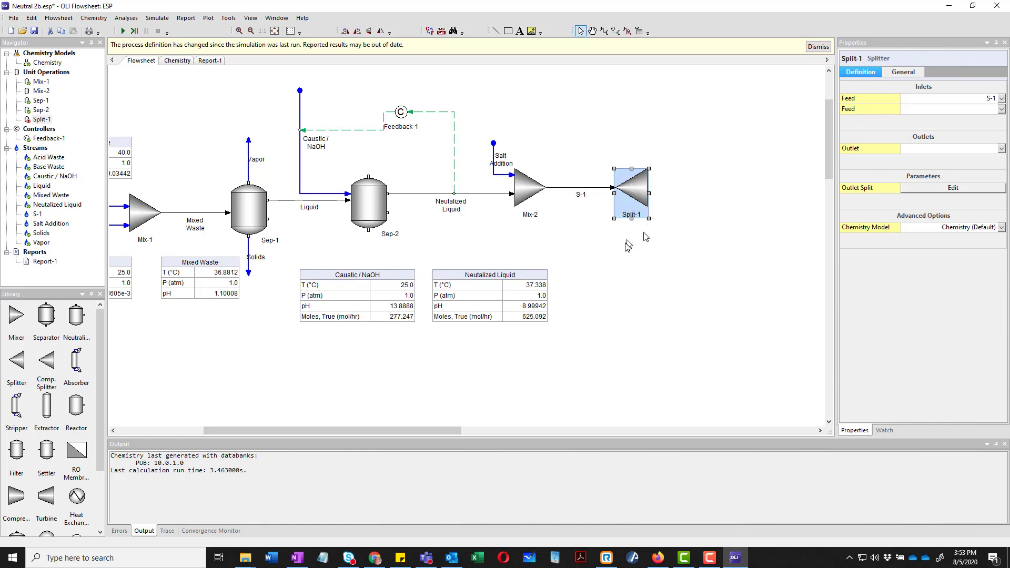
Step: Draw two outlet streams from the splitter, one from its top outlet and one from its bottom outlet
left_click(604, 31)
left_click_drag(651, 175, 716, 175)
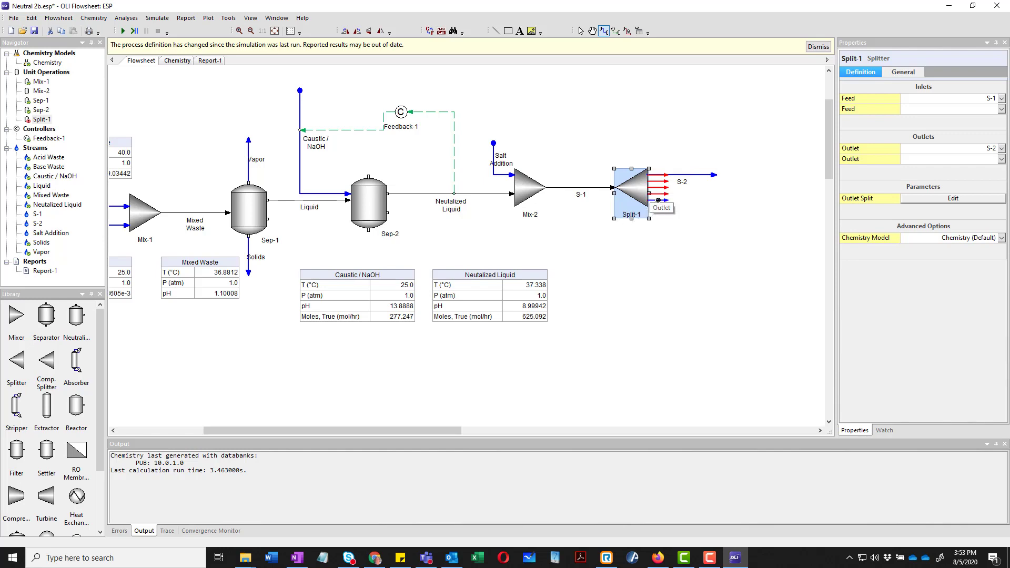
left_click_drag(652, 200, 715, 200)
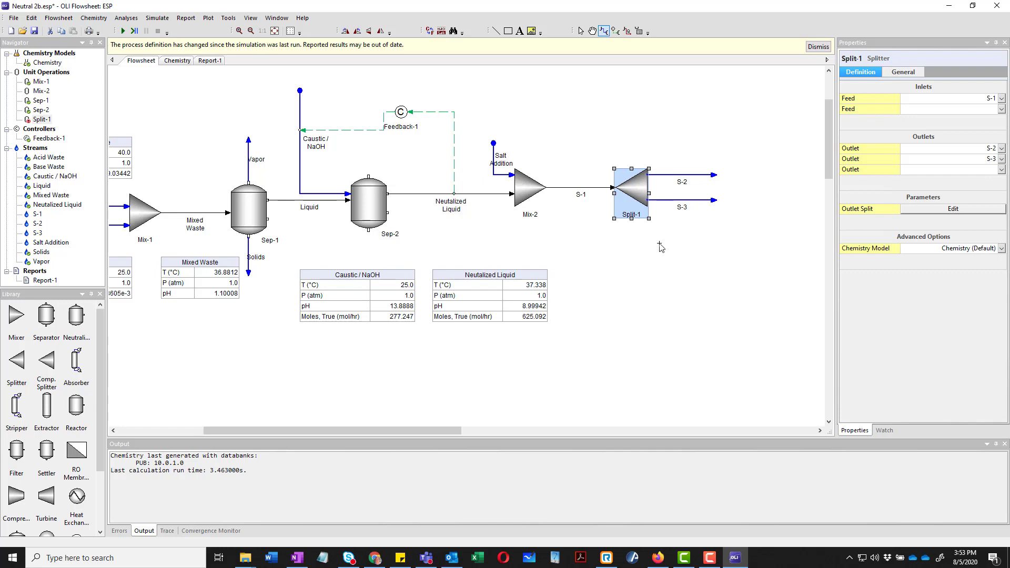
key("Escape")
Step: Rename the splitter's upper outlet stream Purge and its lower outlet stream Recycle
left_click(688, 180)
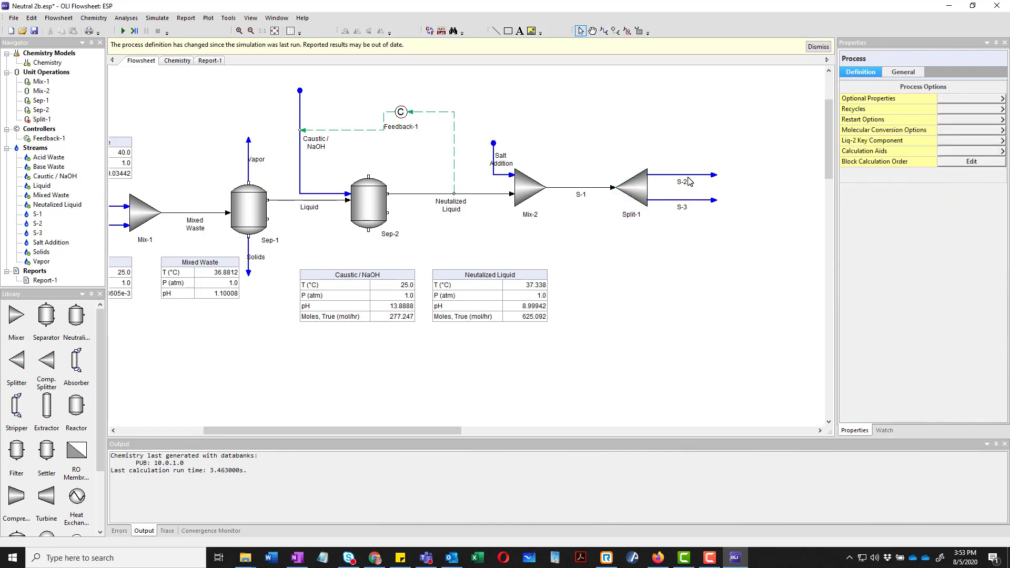
left_click(703, 176)
double_click(703, 175)
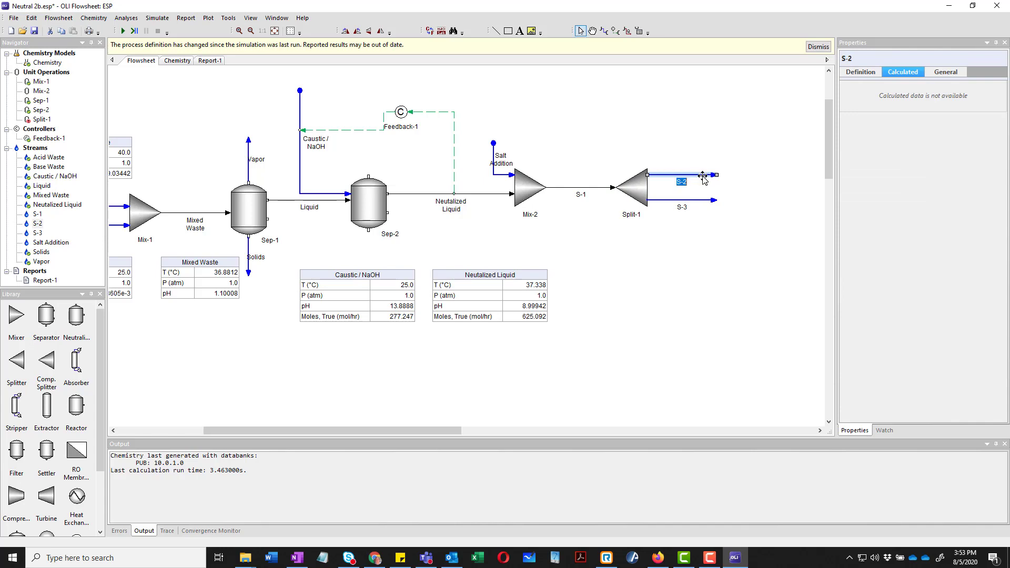
type("Pi")
type("rge")
left_click(690, 200)
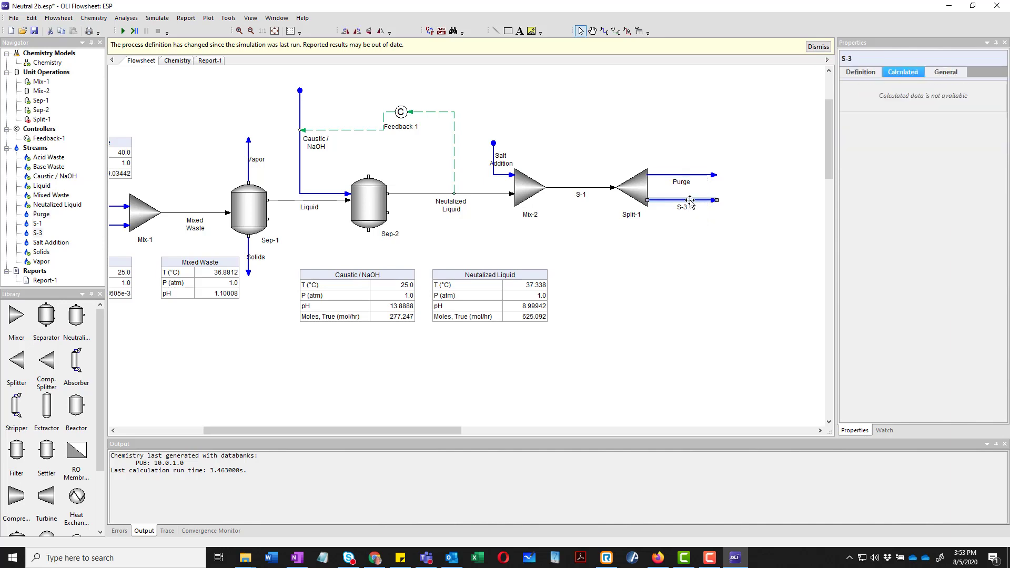
left_click(690, 200)
type("r")
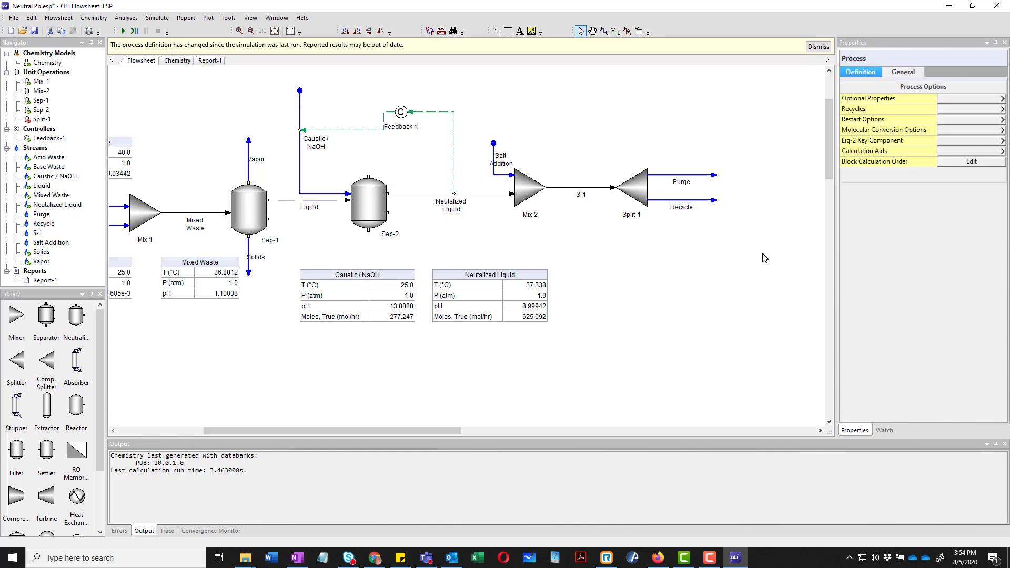
Step: Set the splitter's outlet fractions on a moles basis to 0.75 for Purge and 0.25 for Recycle
left_click(631, 193)
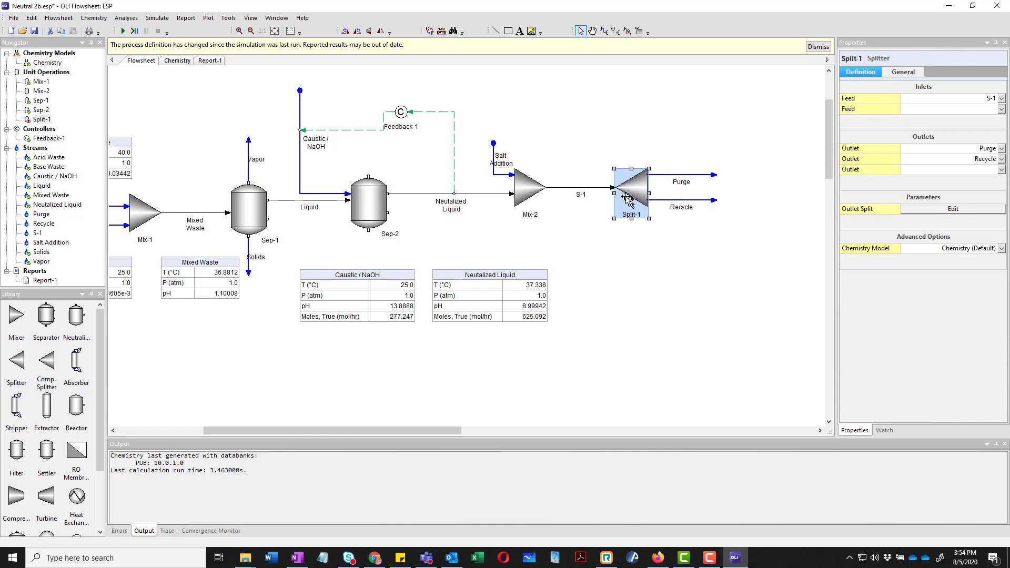
left_click(939, 209)
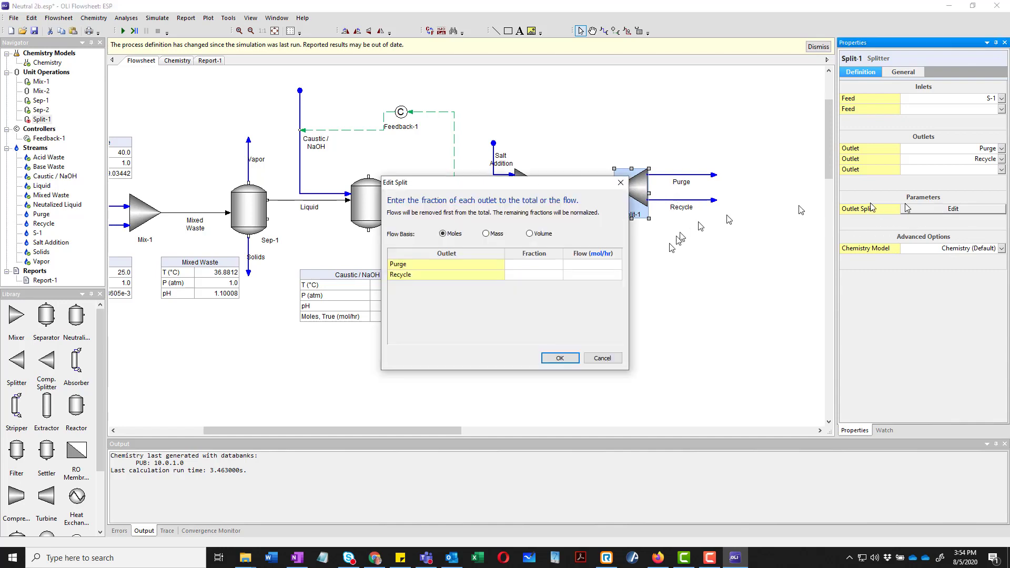
left_click(539, 266)
left_click(538, 266)
key("Return")
type("0.25")
key("Tab")
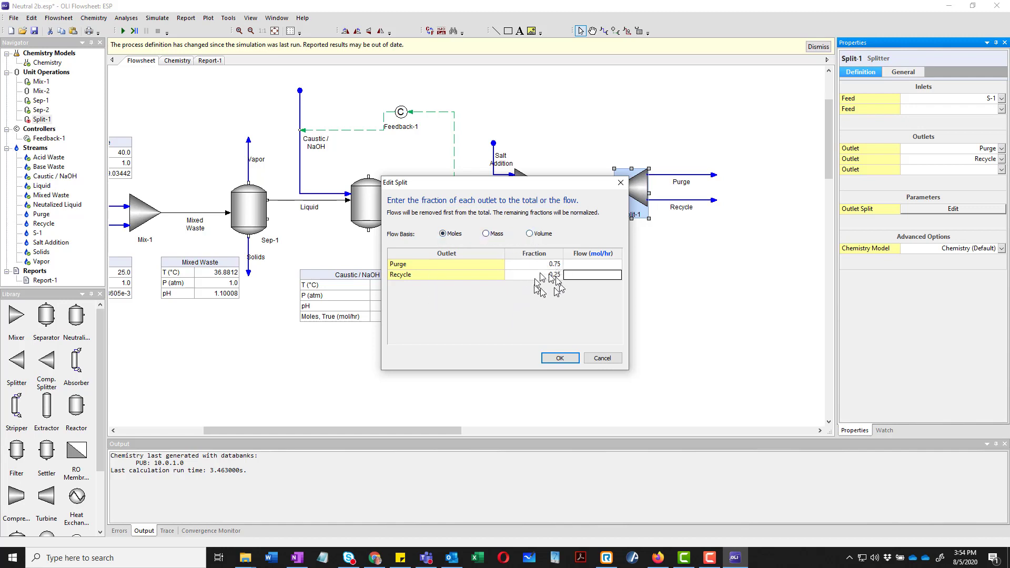
left_click(561, 359)
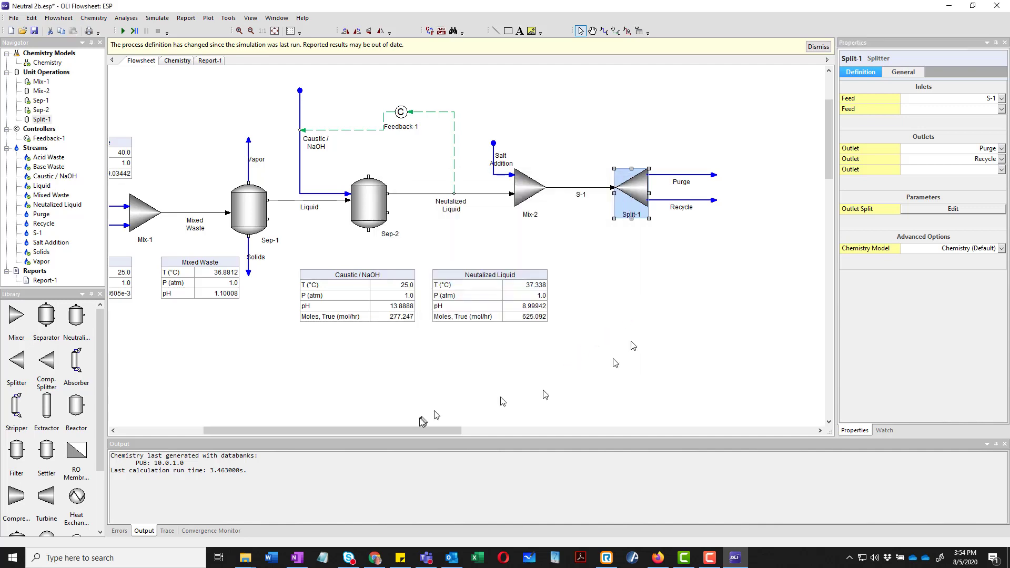
Step: Connect the free end of the Recycle stream to the inlet side of the Mix-1 mixer
left_click_drag(417, 429, 395, 429)
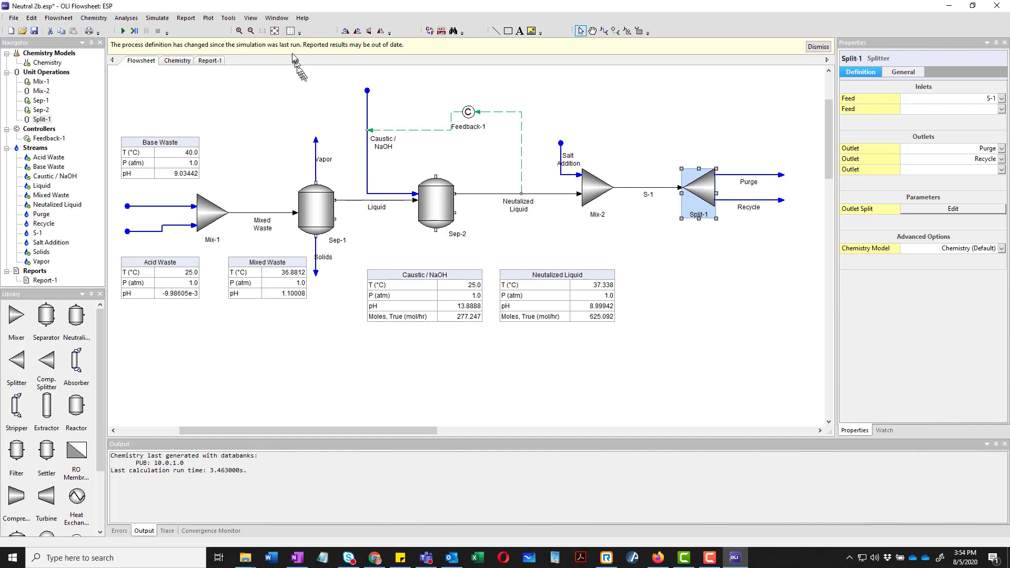
left_click(275, 32)
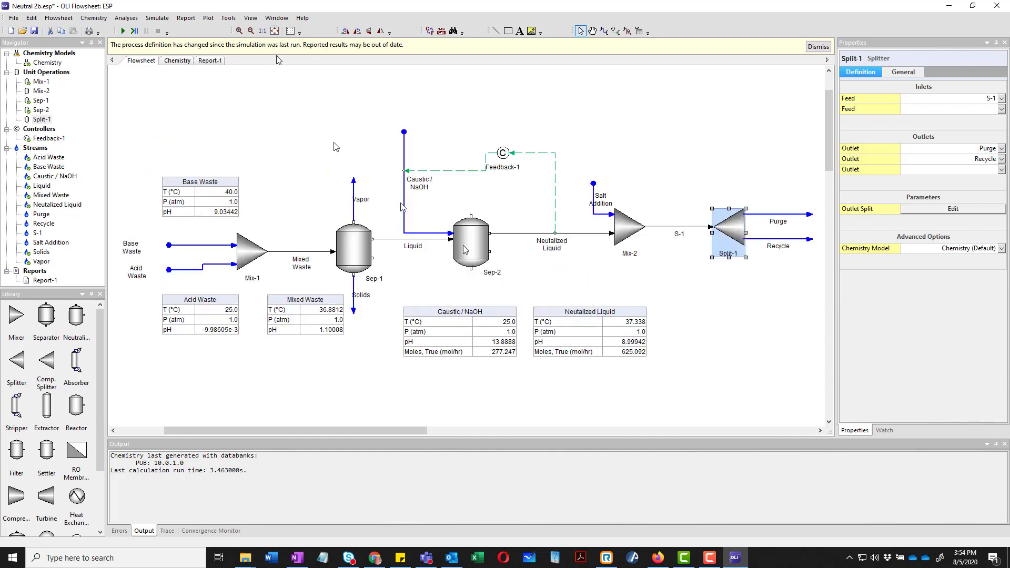
left_click(810, 241)
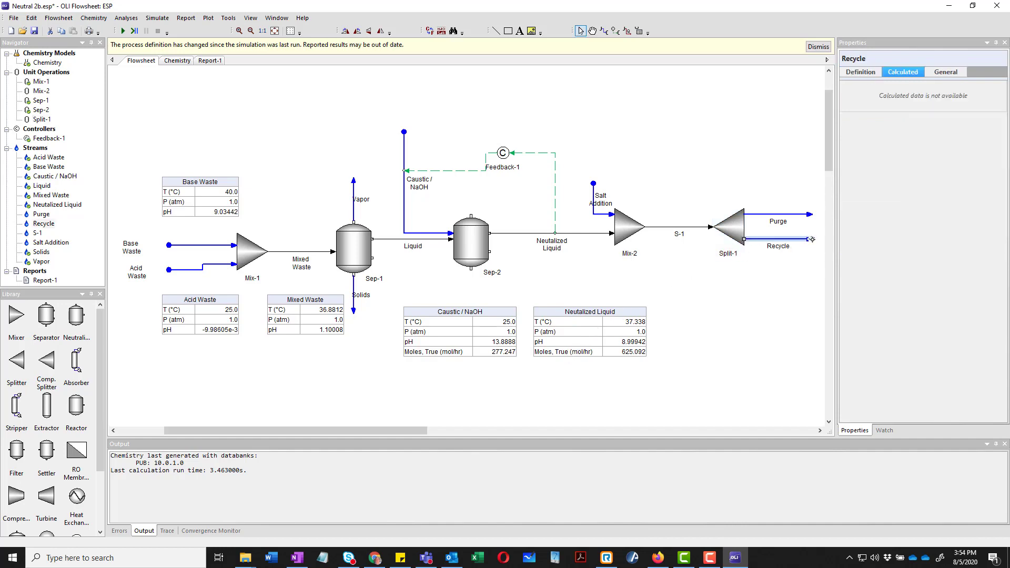
left_click_drag(813, 239, 222, 255)
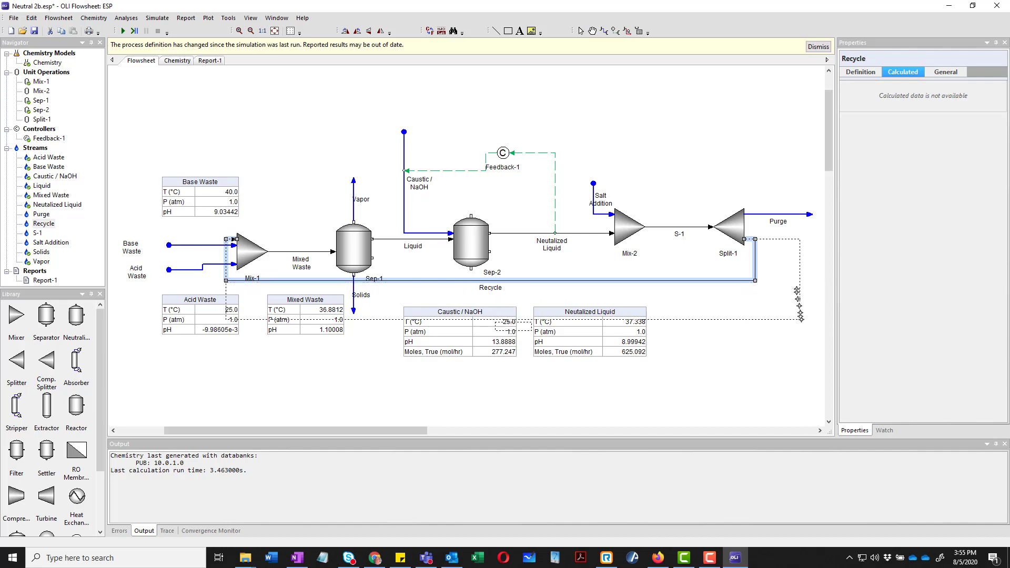
Step: Reroute the Recycle line so it runs below the stream callouts and around the outside of the Base Waste and Acid Waste feeds
left_click_drag(813, 366, 813, 387)
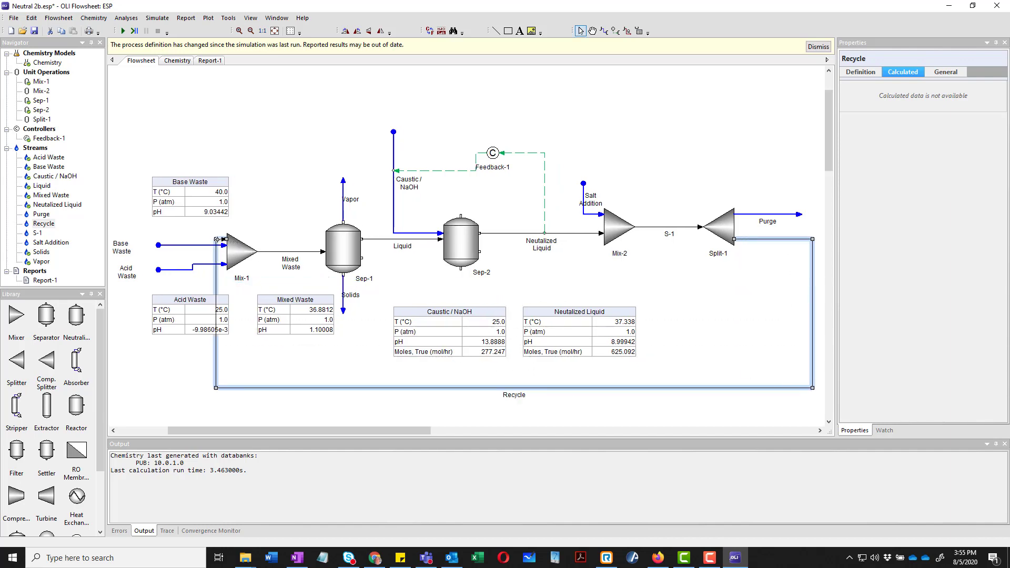
left_click_drag(215, 239, 137, 233)
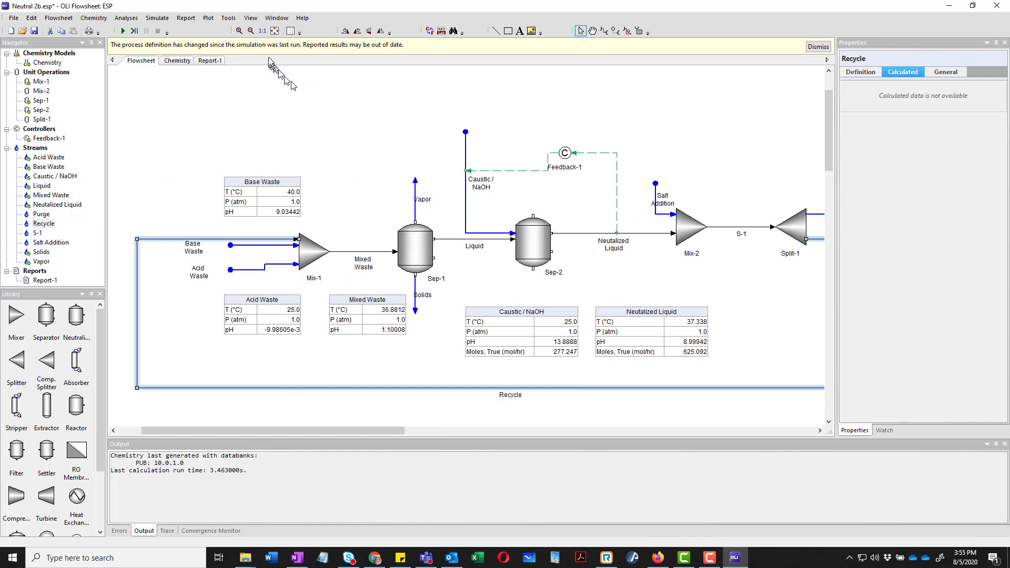
left_click(274, 31)
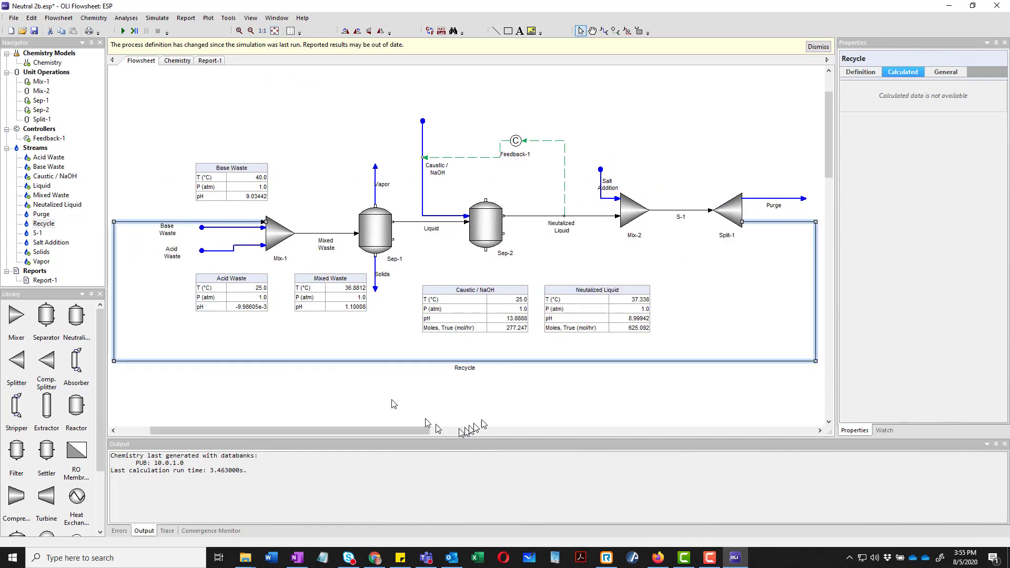
left_click(502, 417)
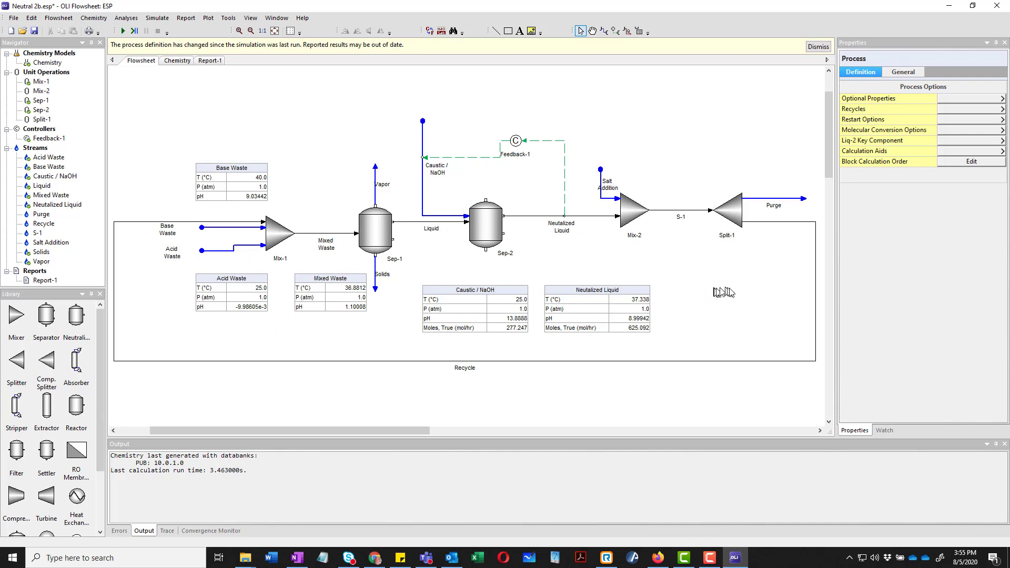
Step: Set the Recycle stream as the tear stream of the loop
left_click(489, 363)
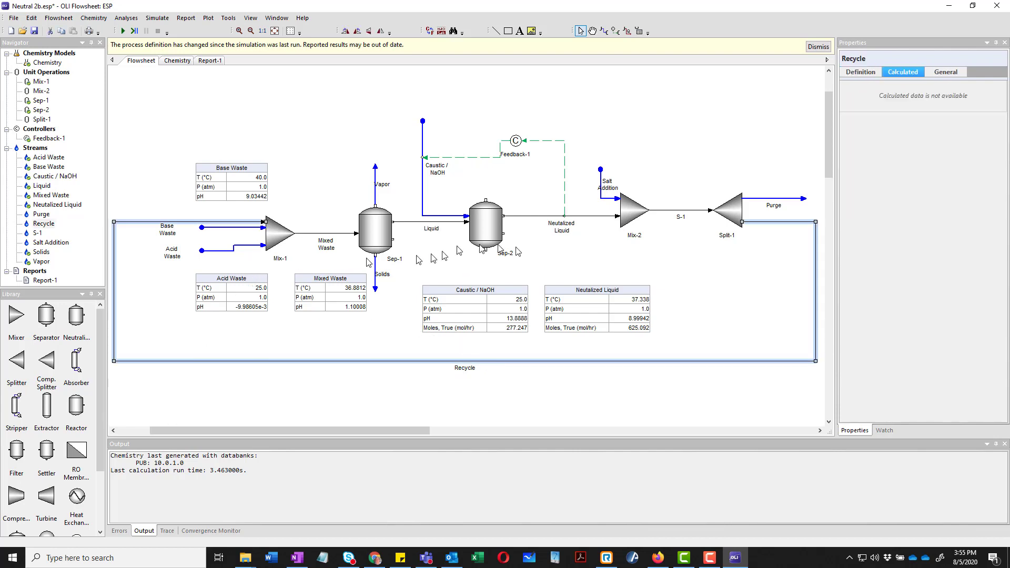
right_click(485, 362)
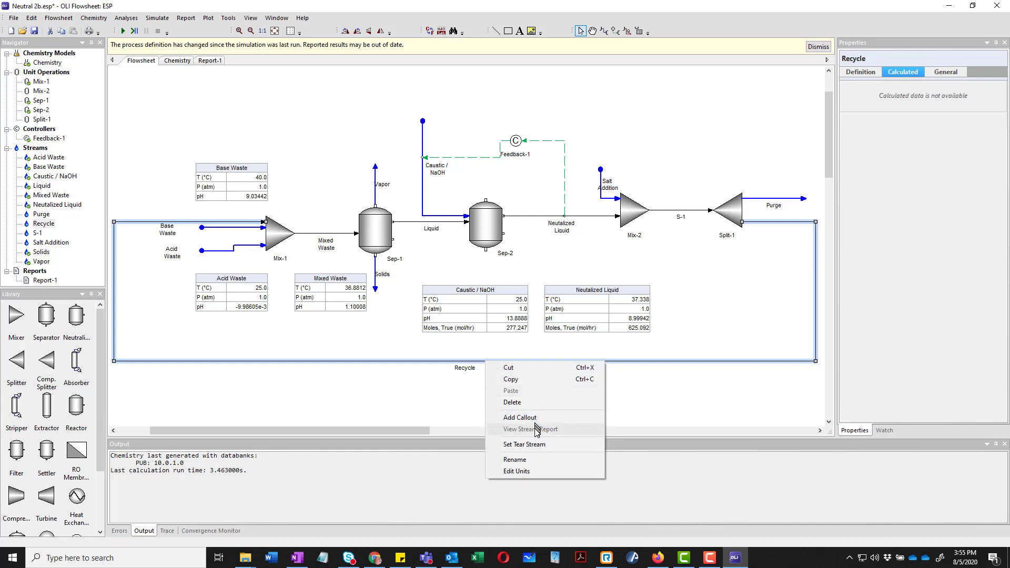
left_click(541, 445)
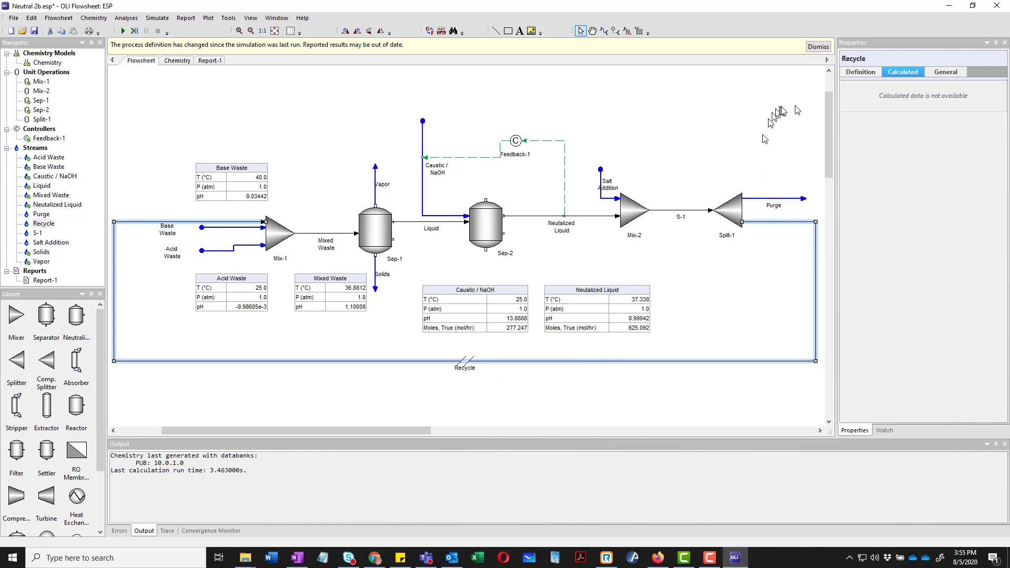
Step: Review the suggested tear streams Mixed Waste, Liquid, Neutalized Liquid and S-1 in the process recycle options, keeping Recycle selected
left_click(747, 122)
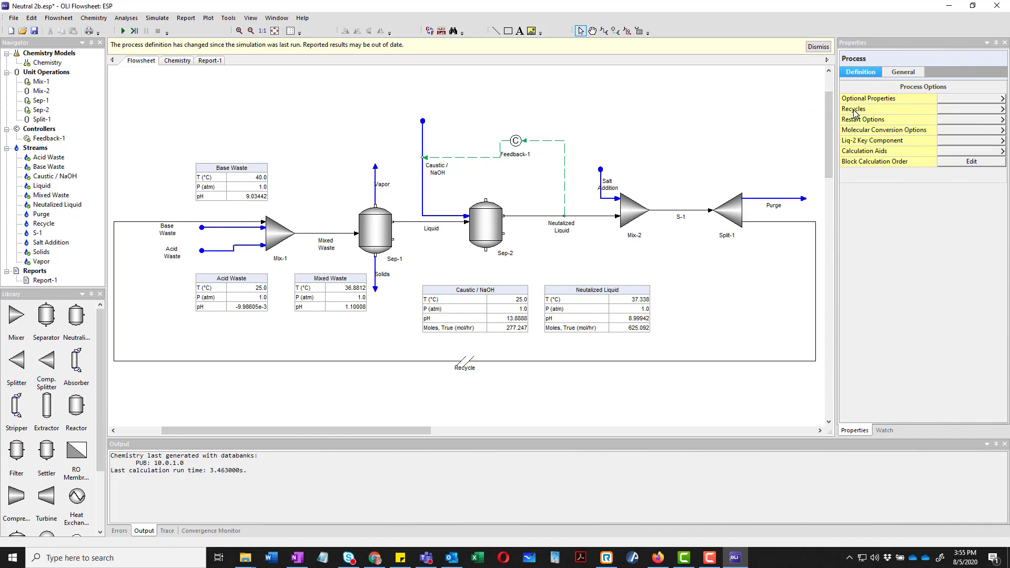
left_click(947, 110)
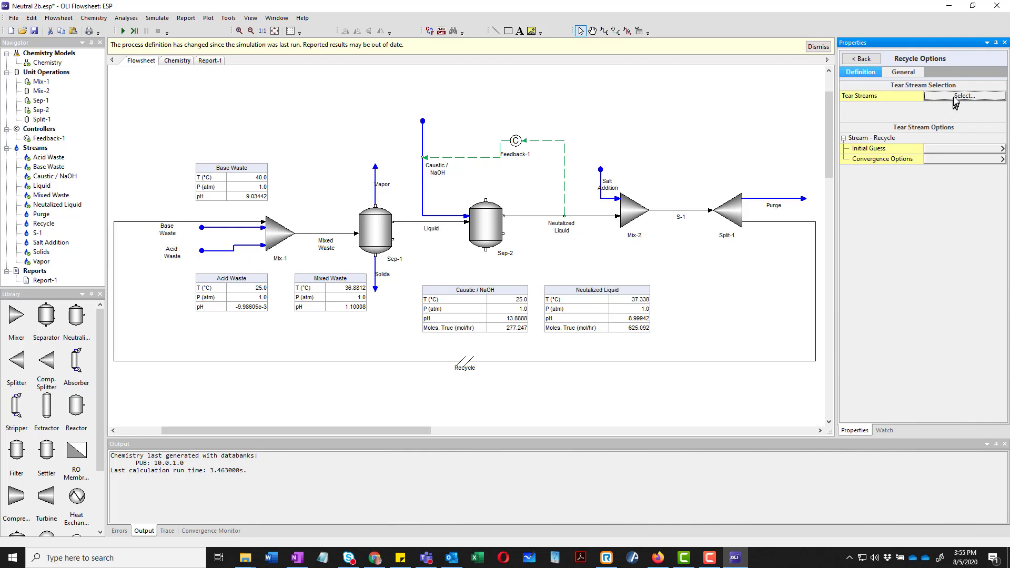
left_click(956, 97)
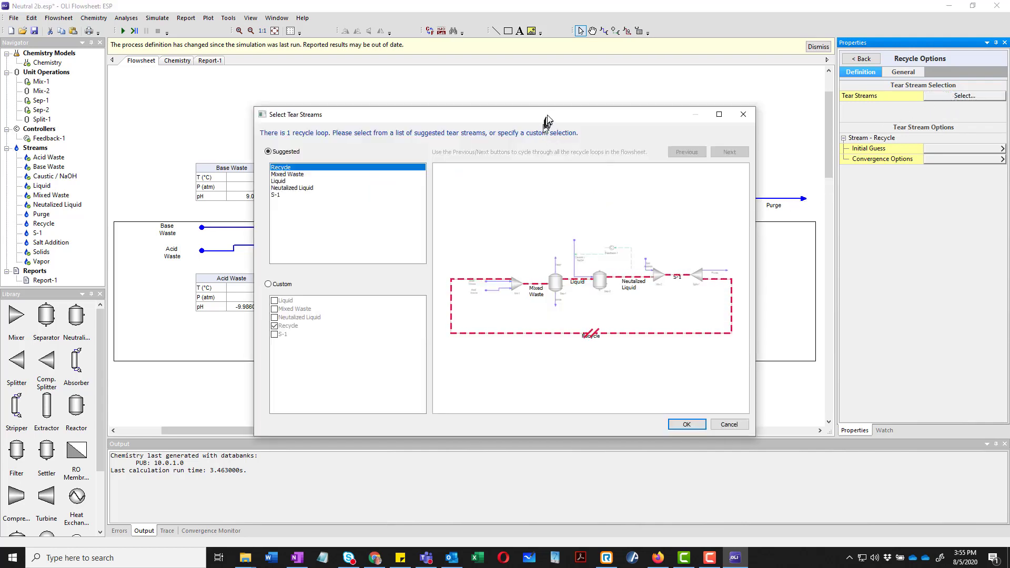
left_click_drag(545, 119, 520, 109)
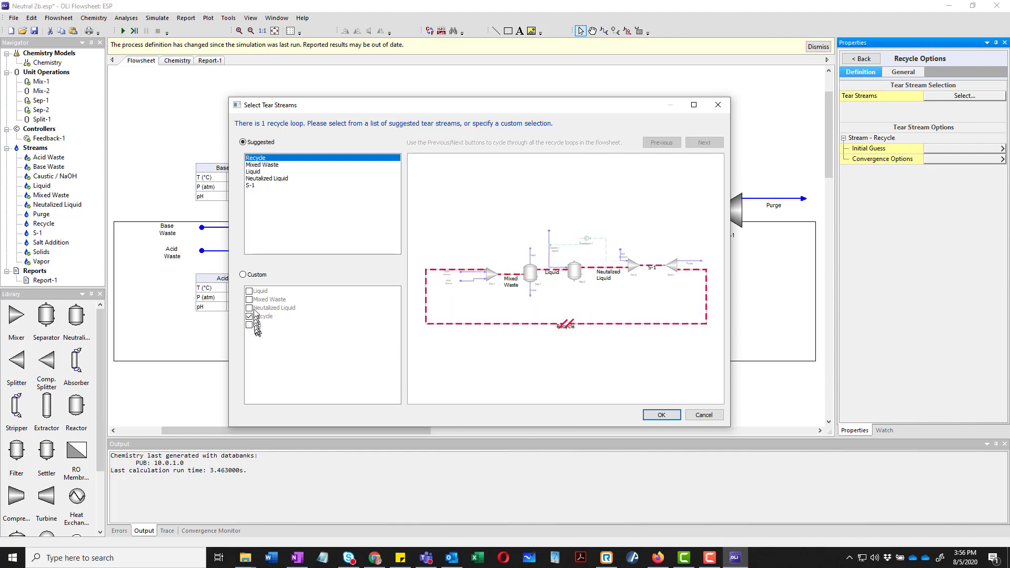
left_click(268, 166)
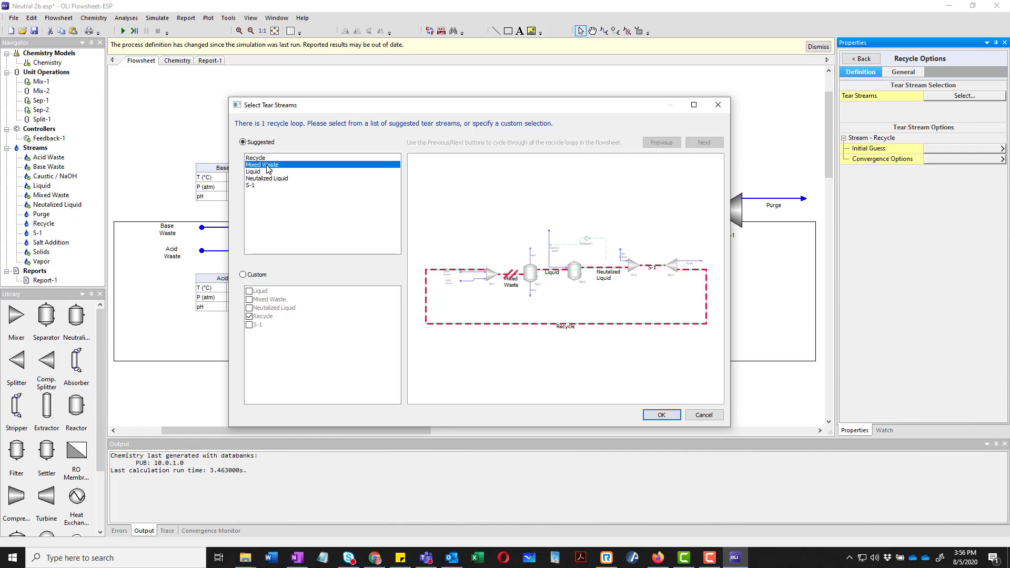
left_click(261, 172)
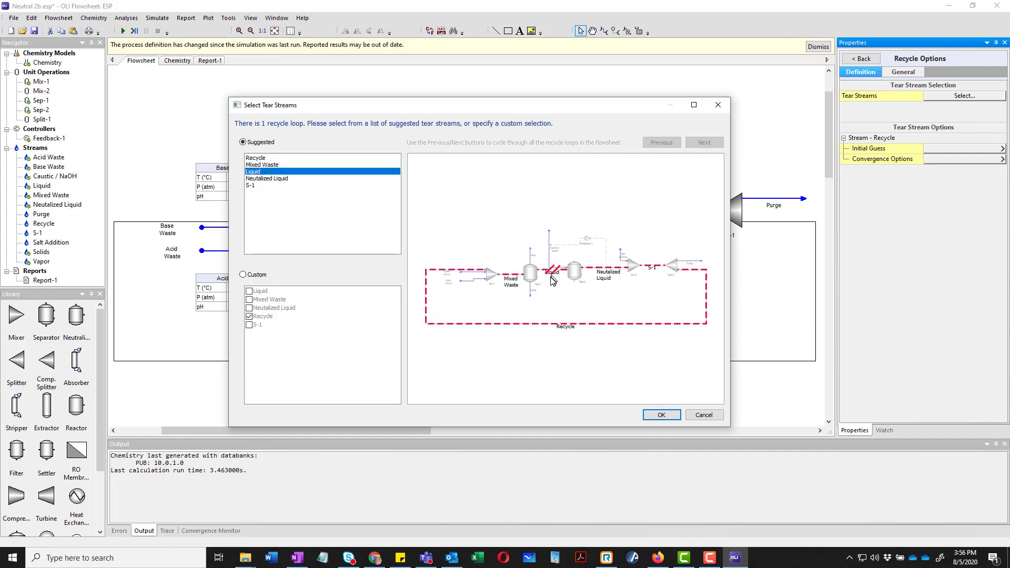
left_click(280, 178)
left_click(254, 186)
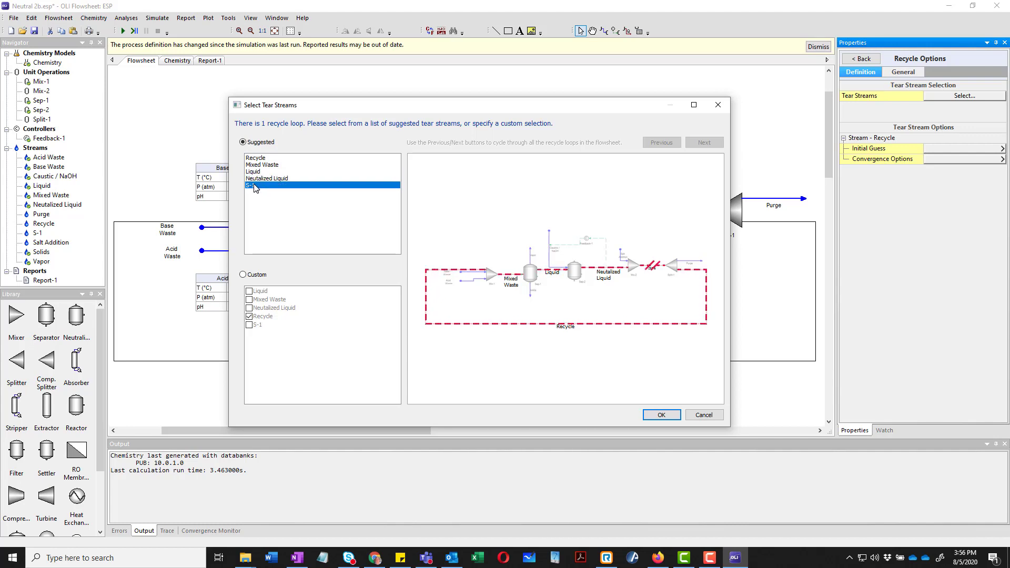
left_click(258, 158)
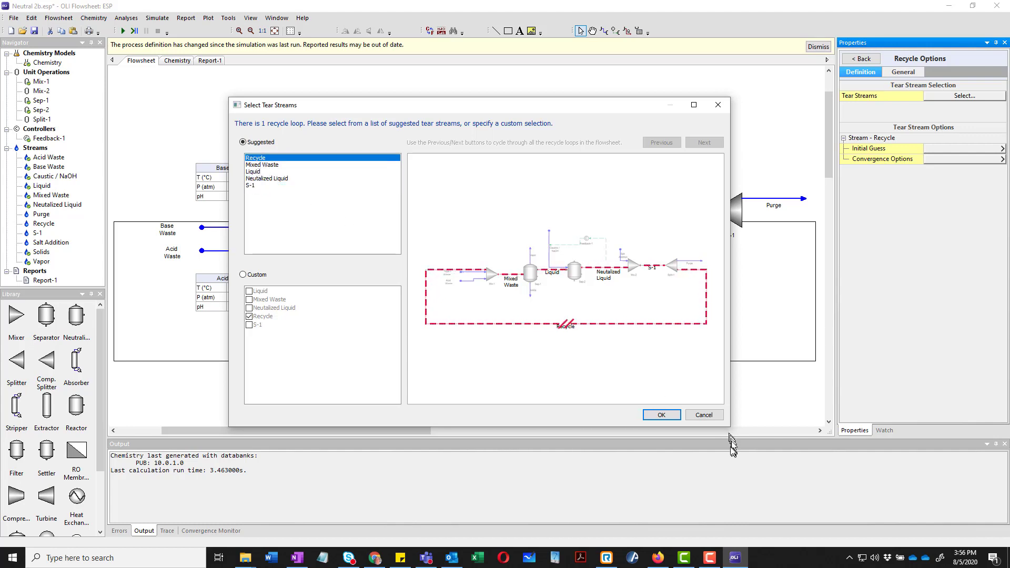
left_click(657, 414)
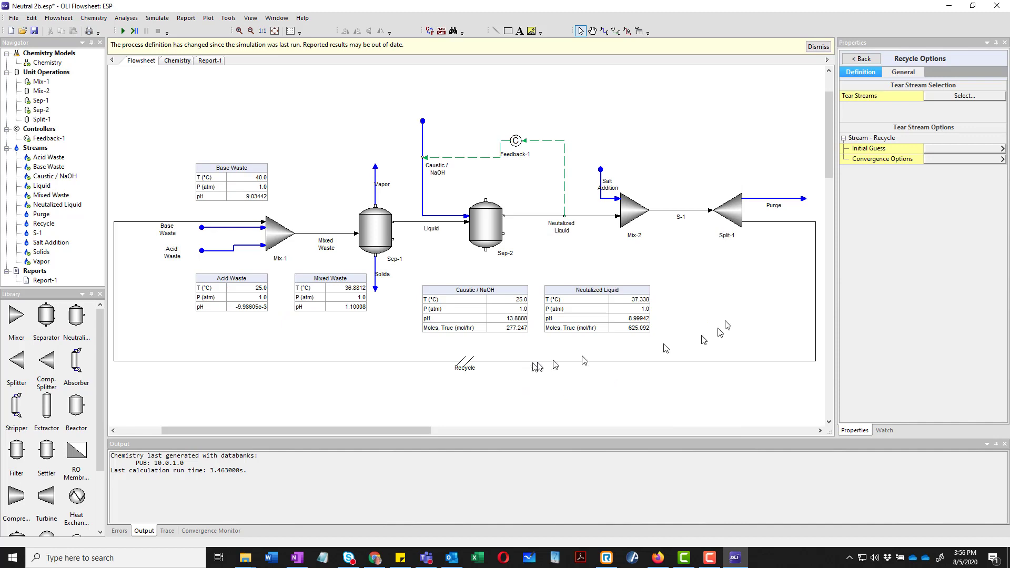
left_click(868, 61)
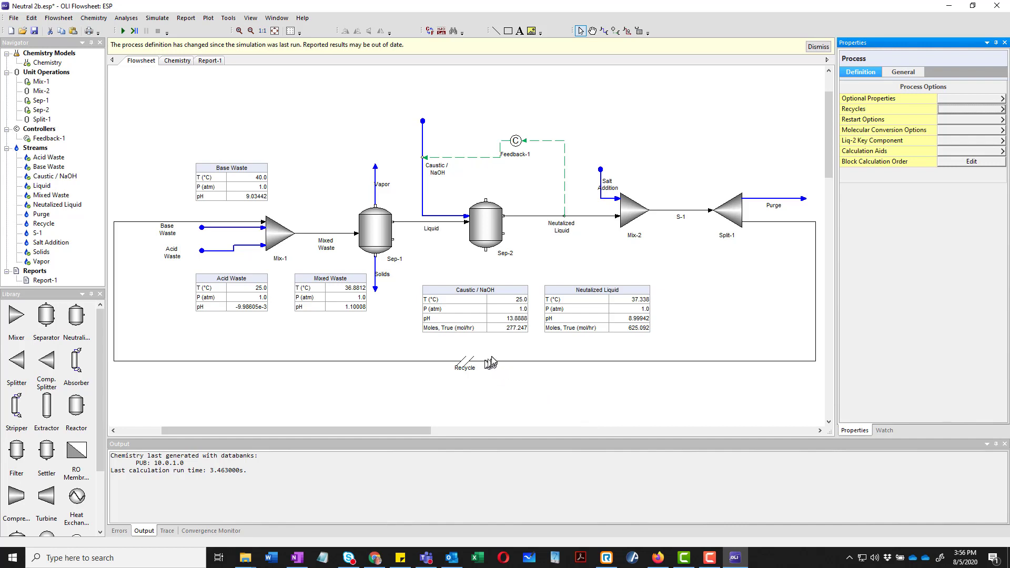
Step: Enter the Recycle stream's initial guess: temperature 25 °C, pressure 1 atm and an H2O inflow of 100 mol/hr
left_click(429, 362)
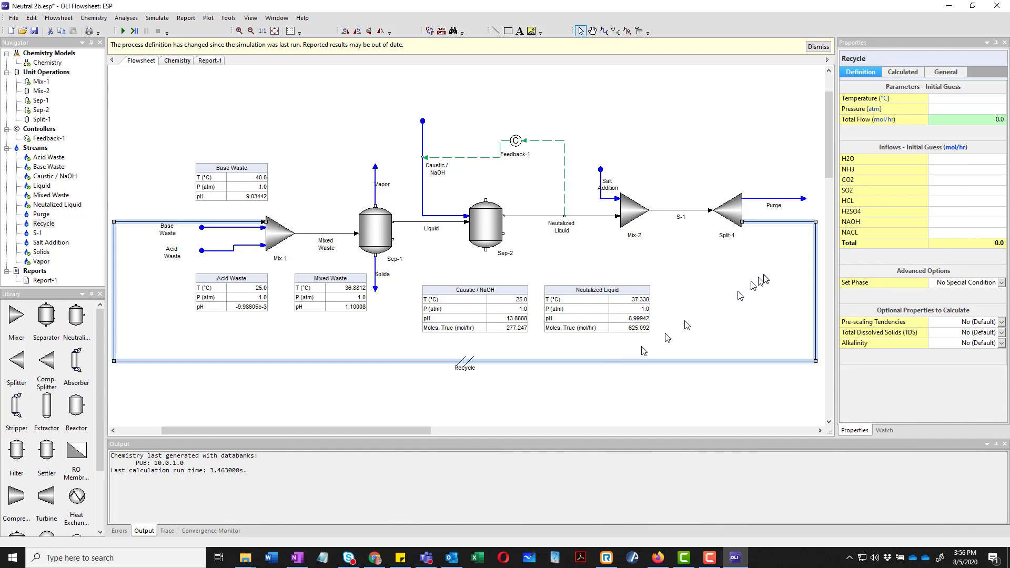
left_click(969, 99)
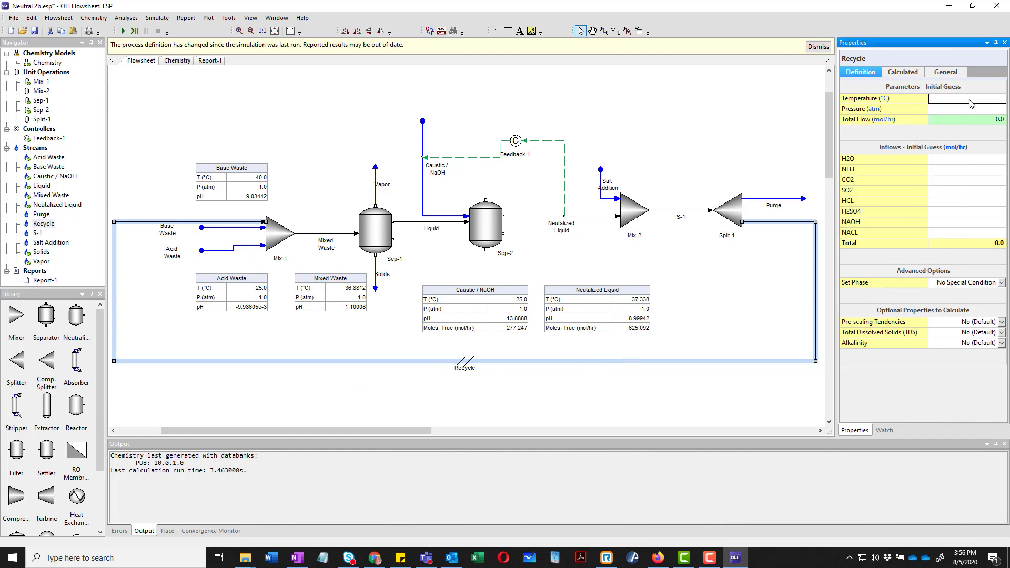
type("25")
key("Return")
key("Down")
key("Right")
type("1")
key("Return")
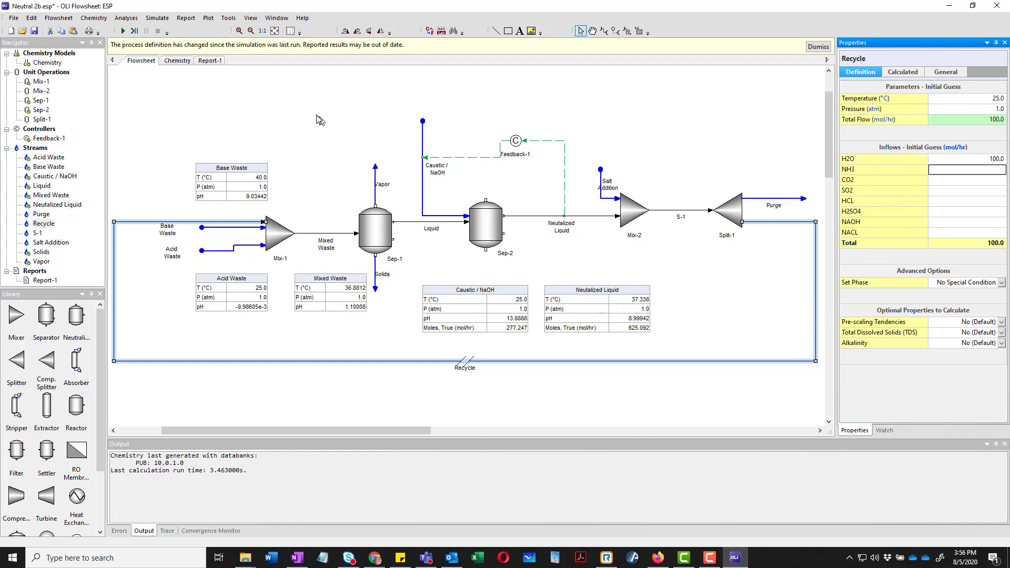
Step: Save the flowsheet as a new file named Neutral 3.esp
left_click(17, 20)
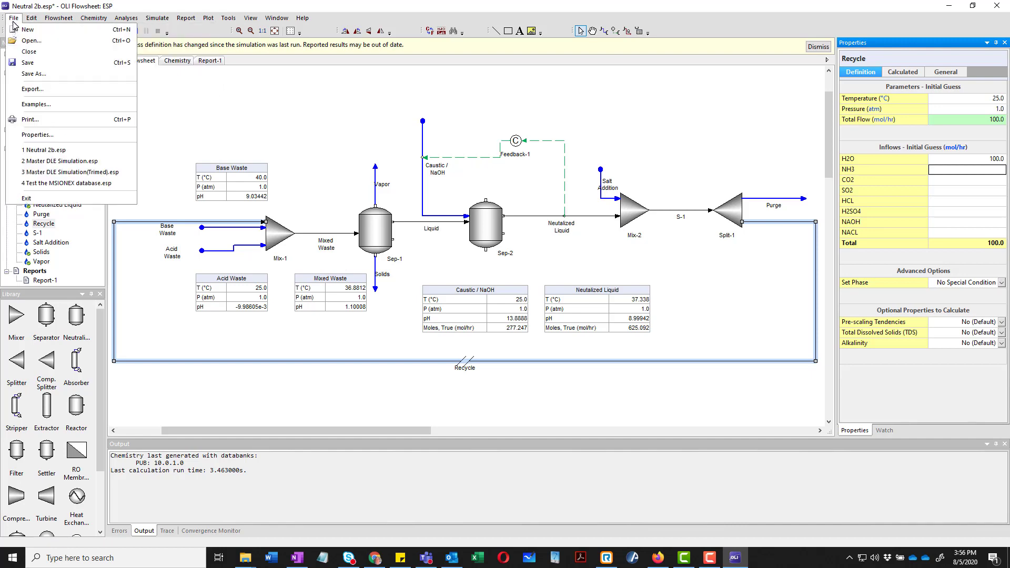
left_click(33, 73)
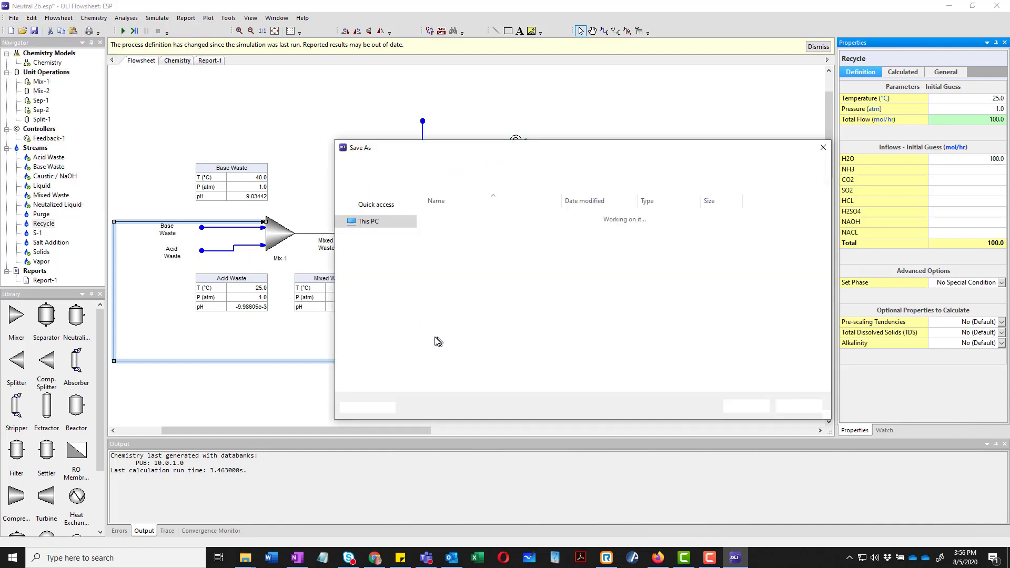
left_click(489, 352)
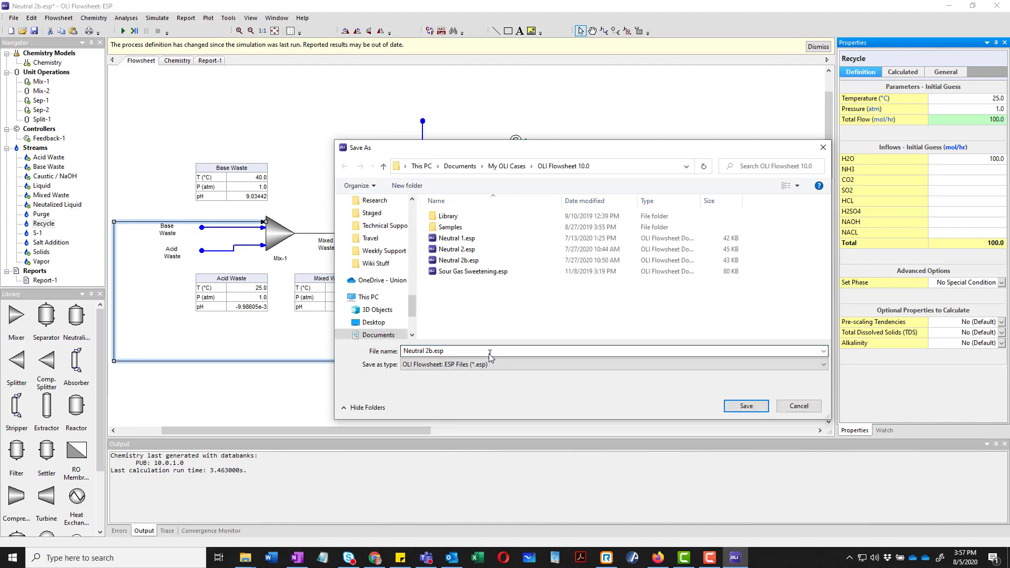
left_click(490, 354)
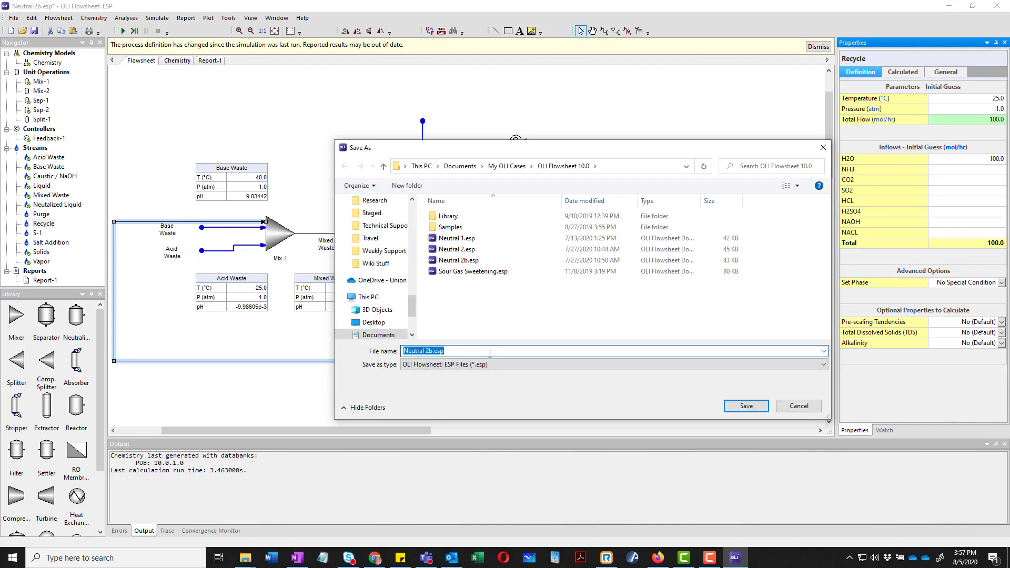
key("Home")
left_click(747, 406)
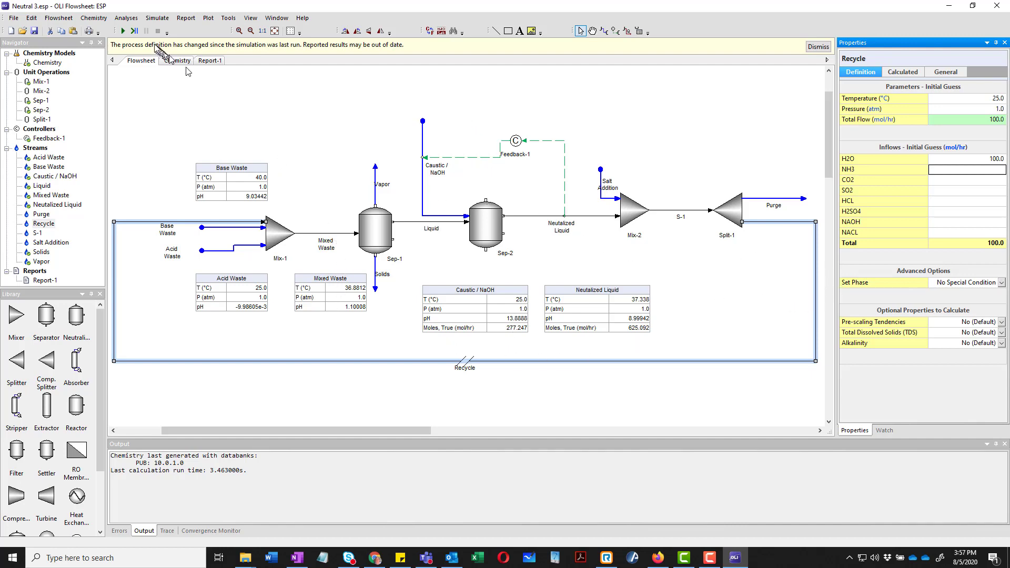
Step: Run the simulation and show the convergence monitor, enlarged so the Recycle error plot is readable
left_click(122, 32)
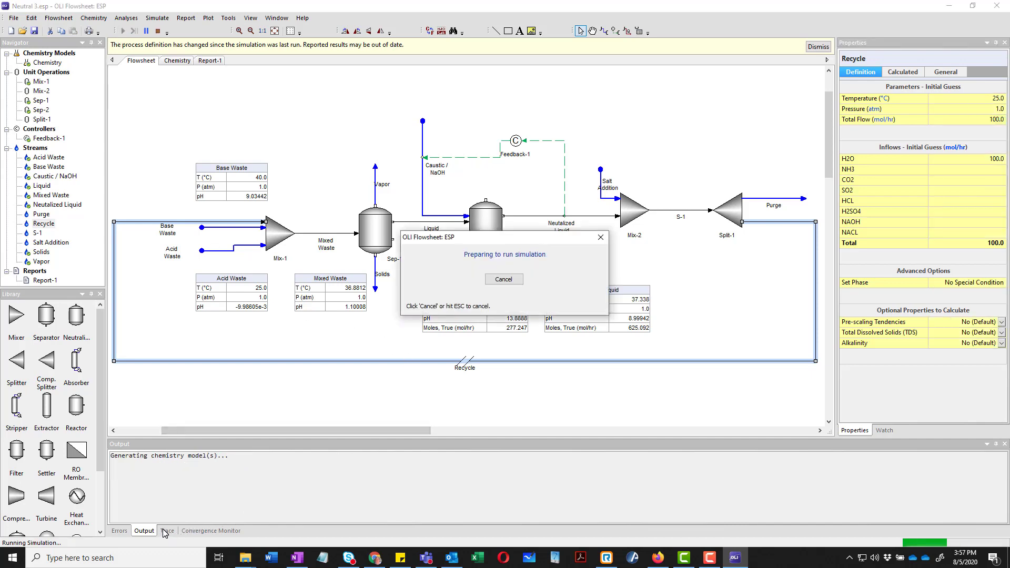
left_click(196, 531)
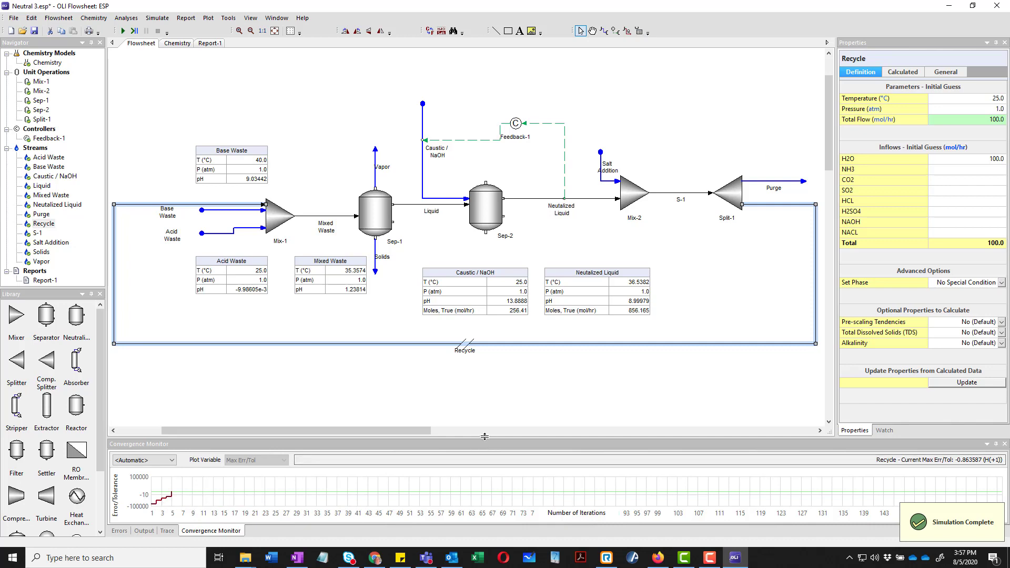
left_click_drag(485, 437, 485, 408)
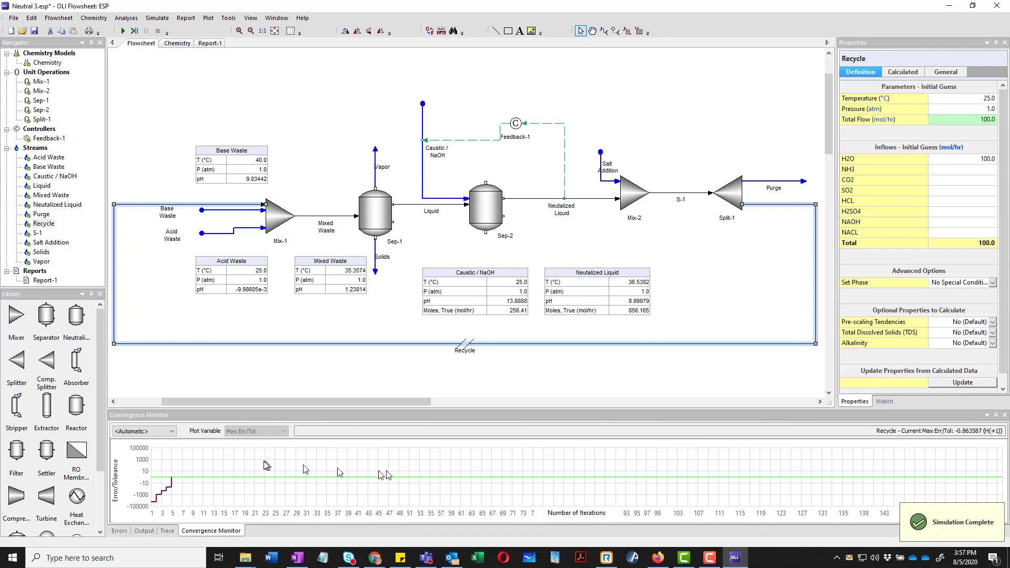
Step: Examine the calculated stream parameters and molecular composition of the Recycle stream
left_click(412, 359)
left_click(502, 345)
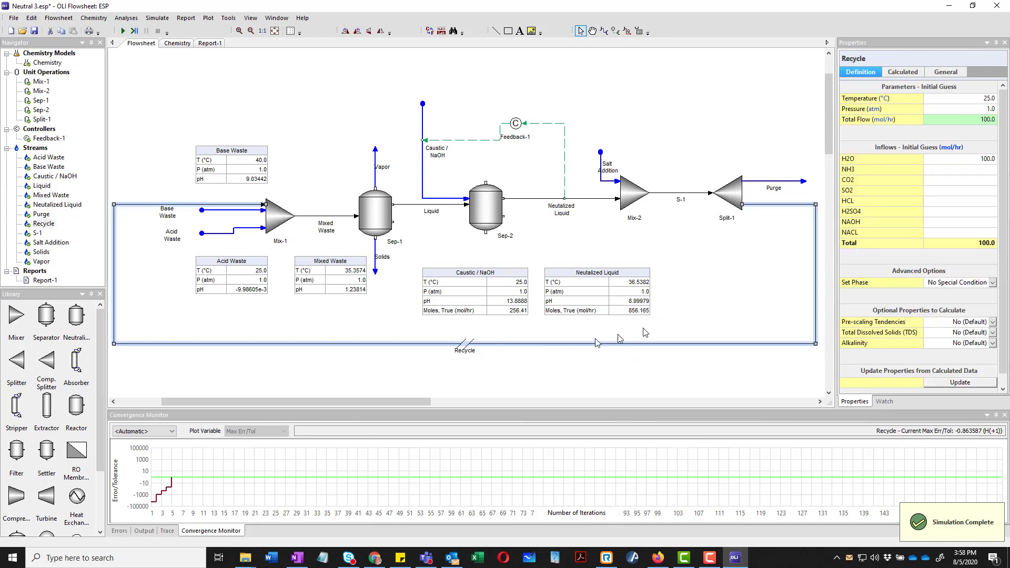
left_click(901, 71)
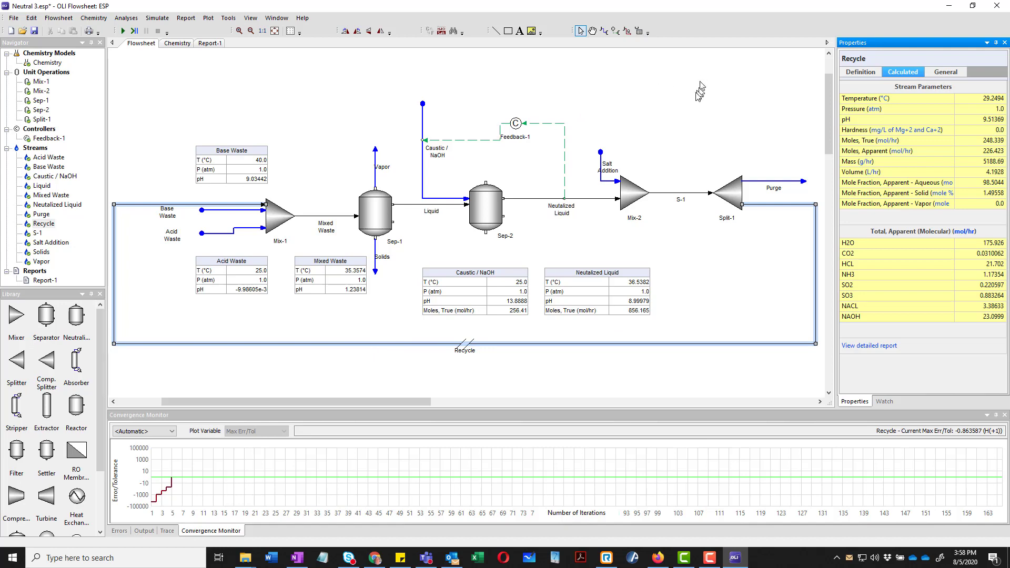
left_click(671, 137)
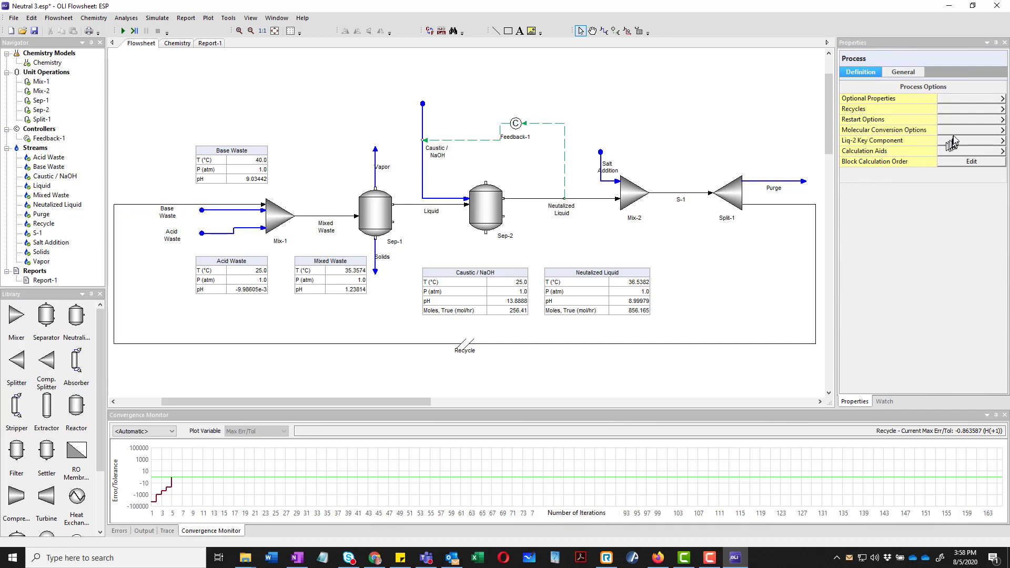
Step: Update the Recycle stream's restart values from the calculated results through the process restart options, and check its initial guess
left_click(966, 121)
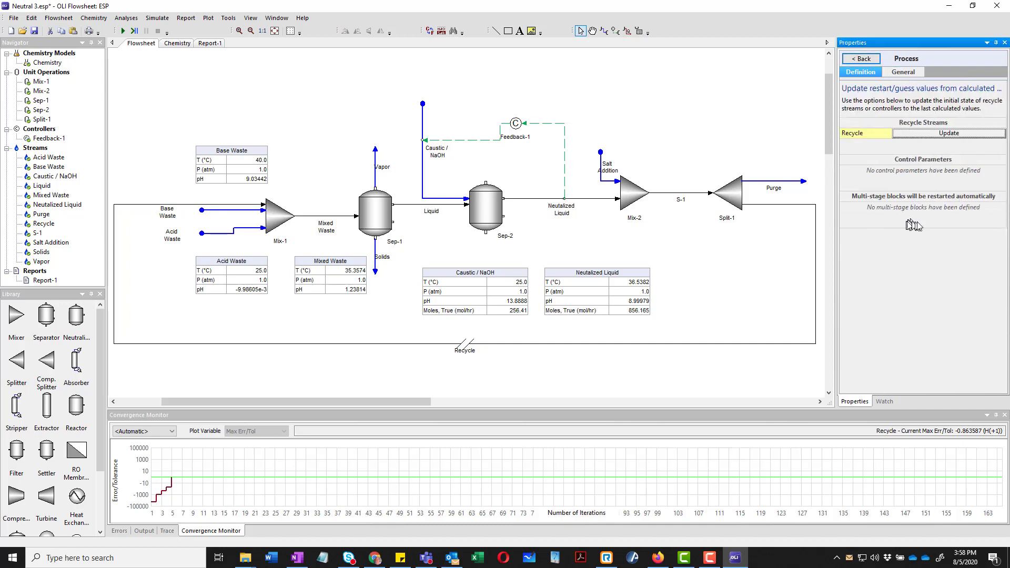
left_click(950, 133)
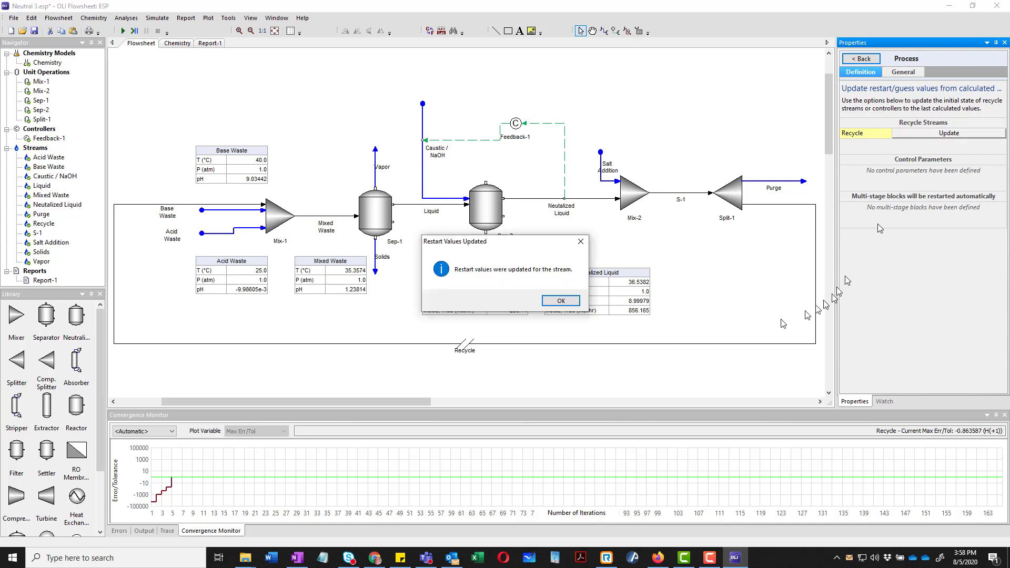
left_click(561, 301)
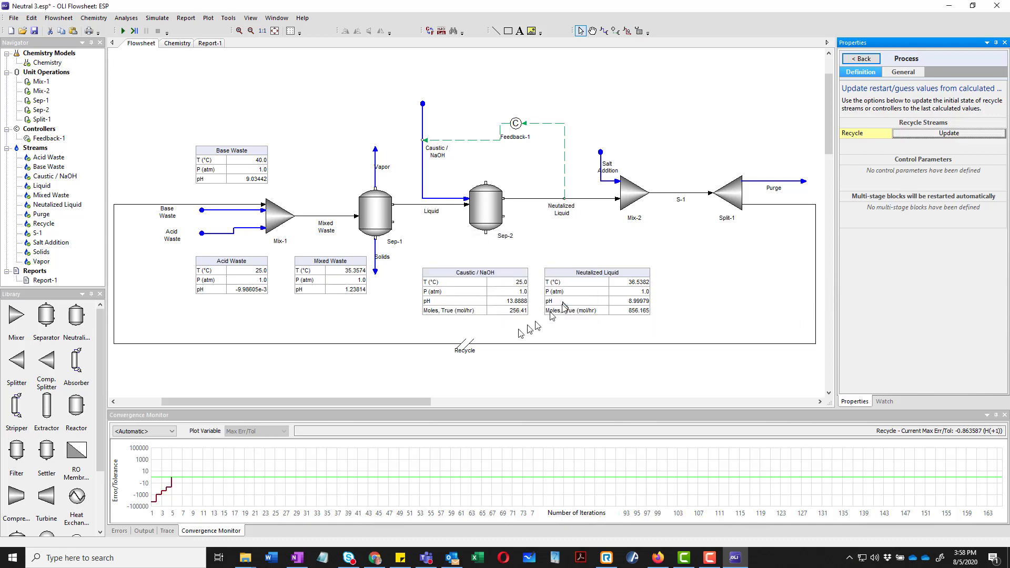
left_click(380, 341)
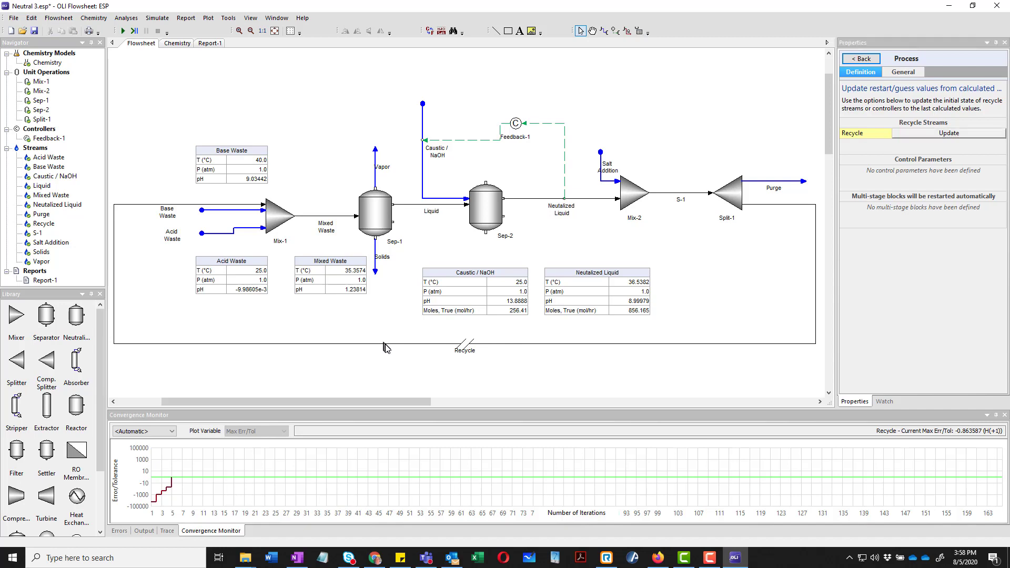
left_click(384, 344)
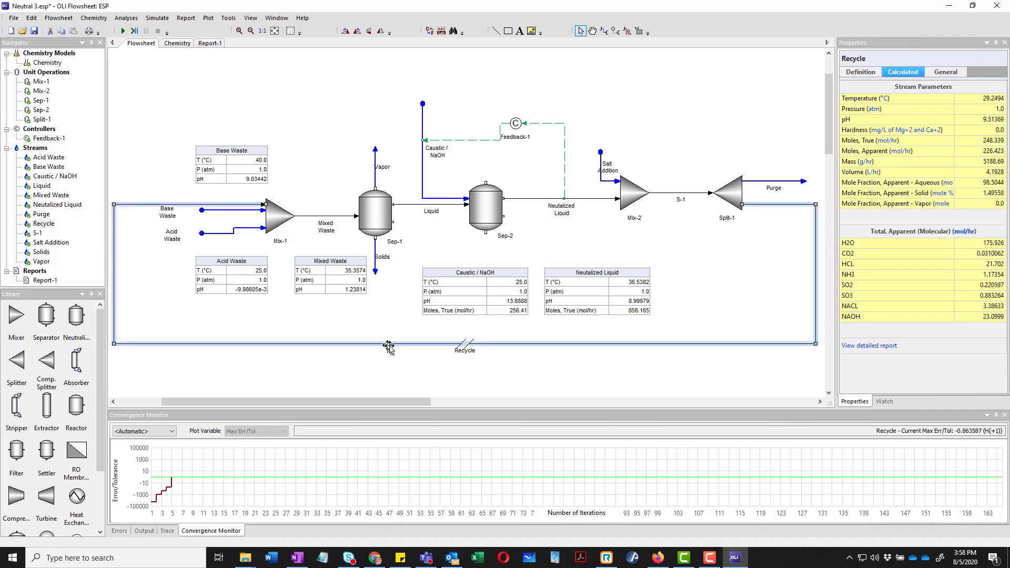
left_click(853, 74)
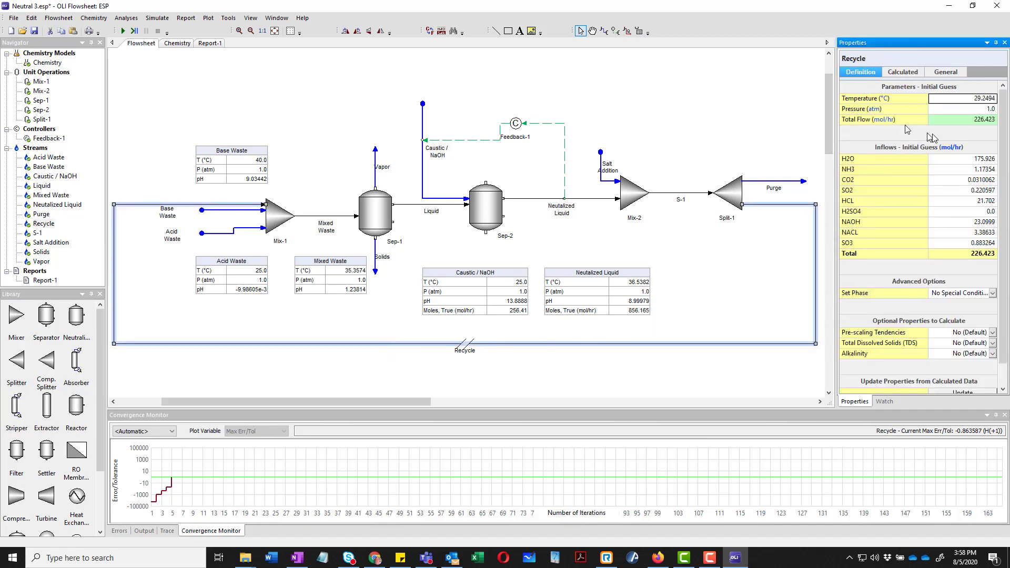
Step: Review the Feedback-1 controller definition and the control parameters section of the process restart options
left_click(517, 129)
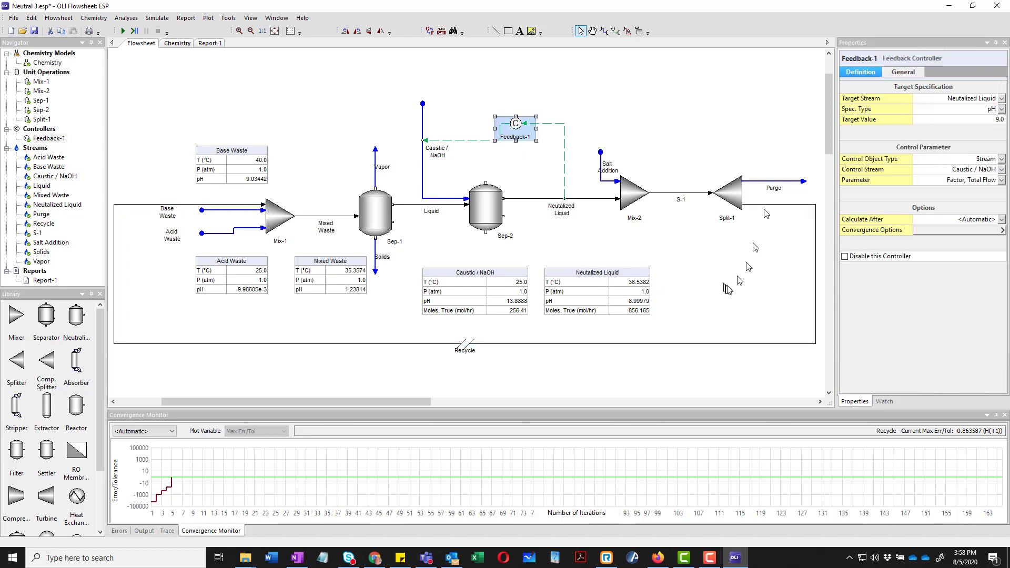
left_click(753, 117)
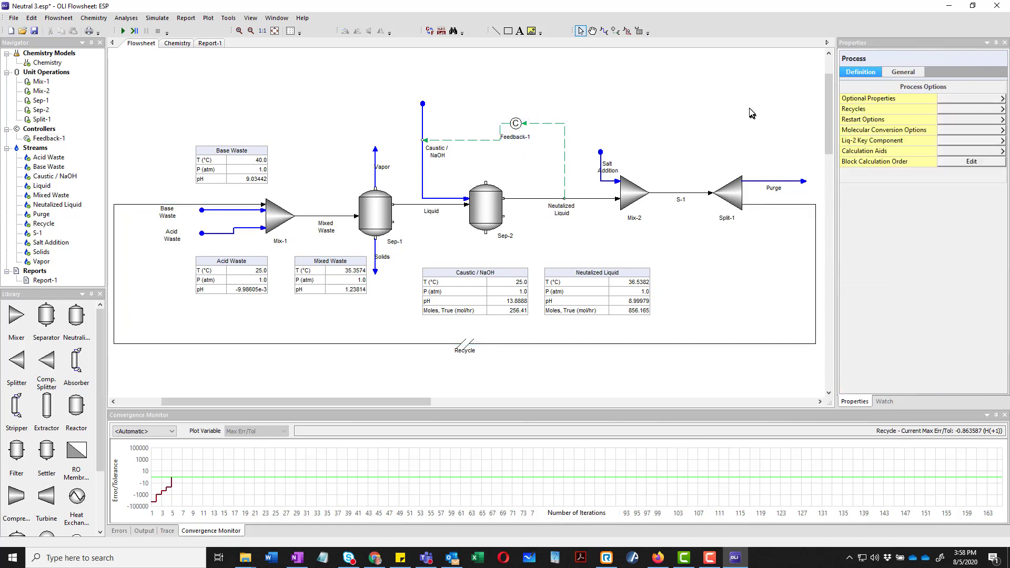
left_click(955, 120)
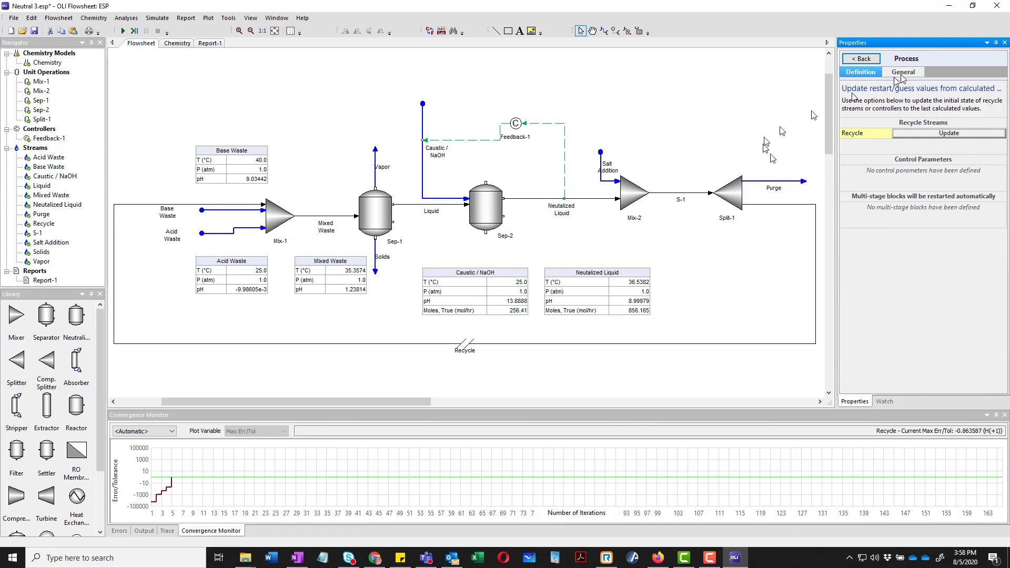
left_click(862, 58)
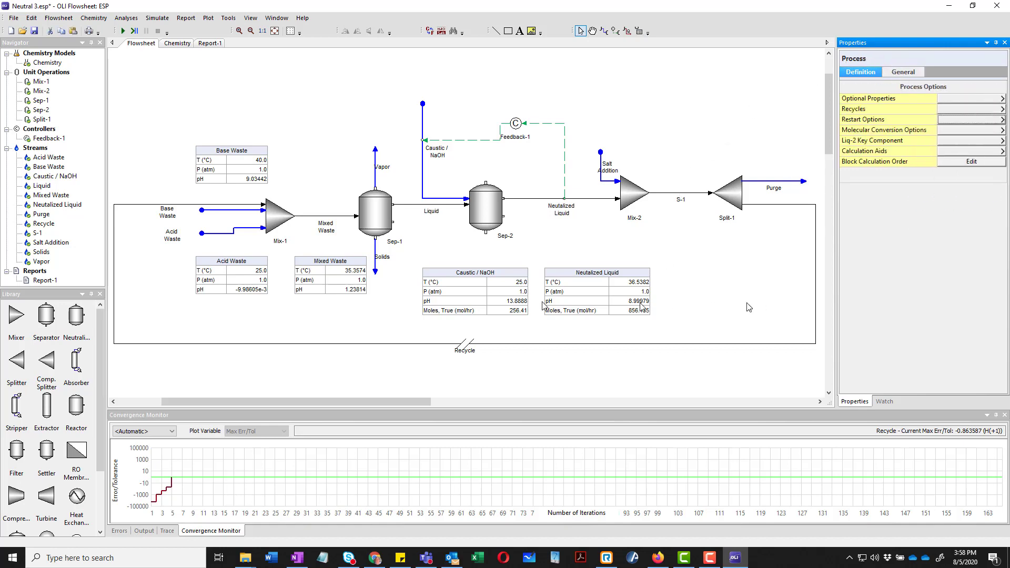
left_click(325, 380)
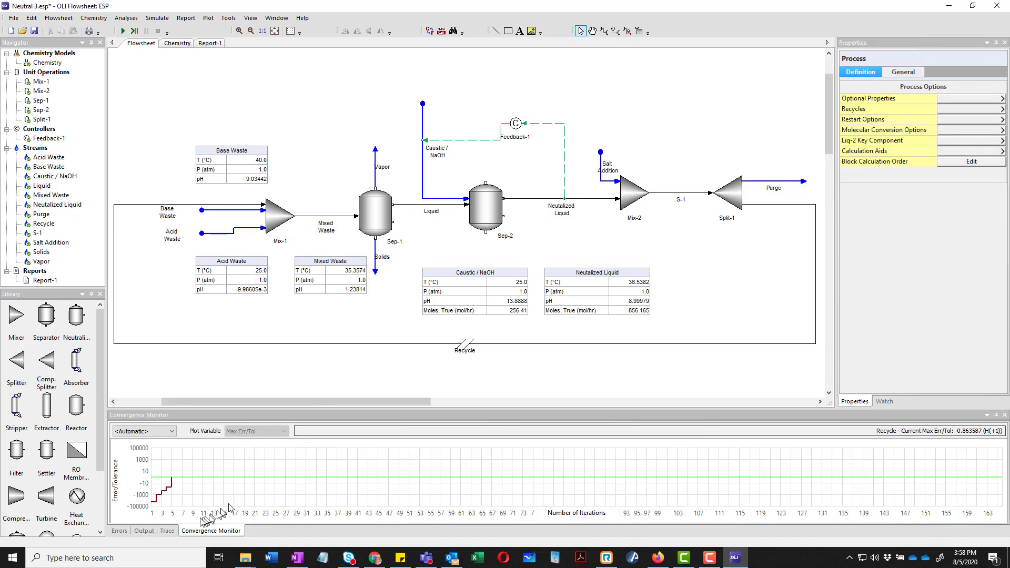
Step: Show the end of the simulation output log and rerun the simulation from the updated Recycle guess
left_click(149, 532)
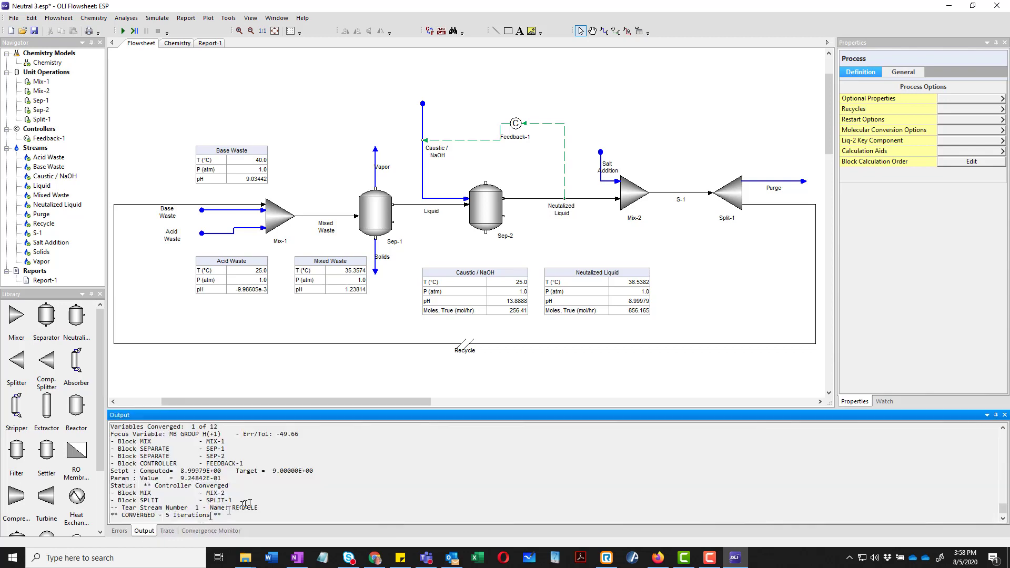
scroll(311, 483, "down", 1)
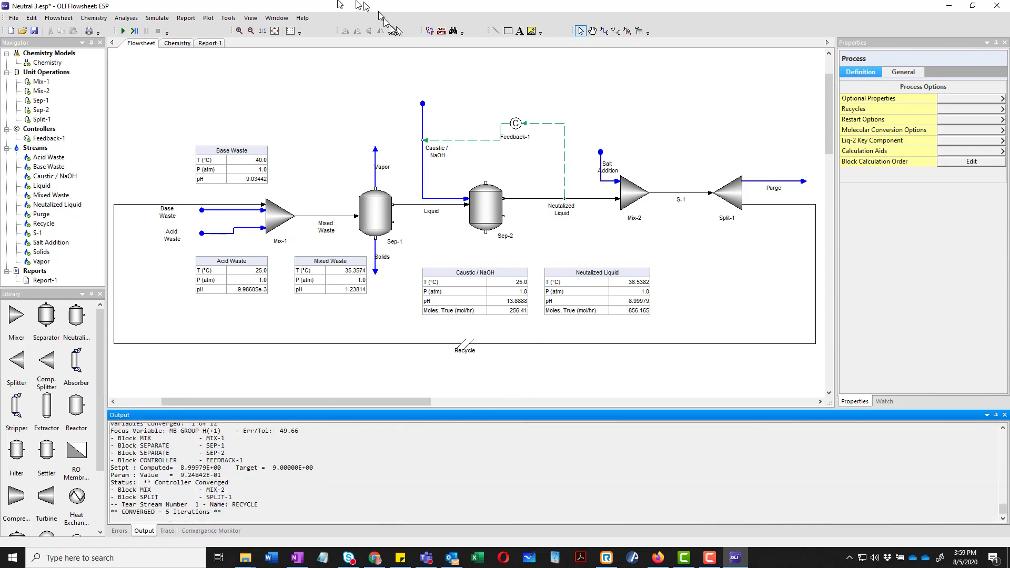
left_click(124, 34)
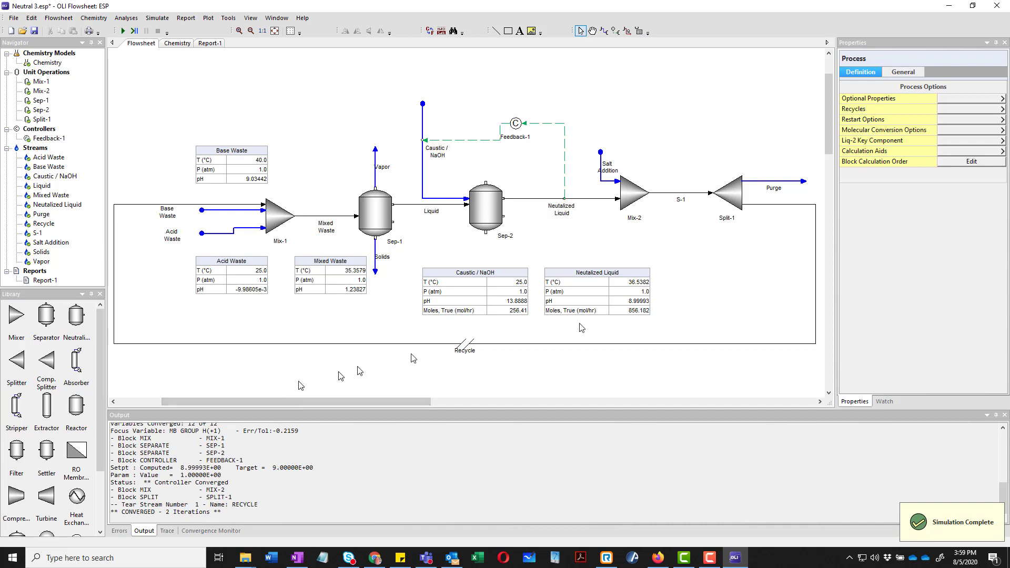
Step: Set Split-1's outlet fractions to 0.5 for Purge and 0.5 for Recycle on a moles basis, and rerun the simulation
left_click(736, 196)
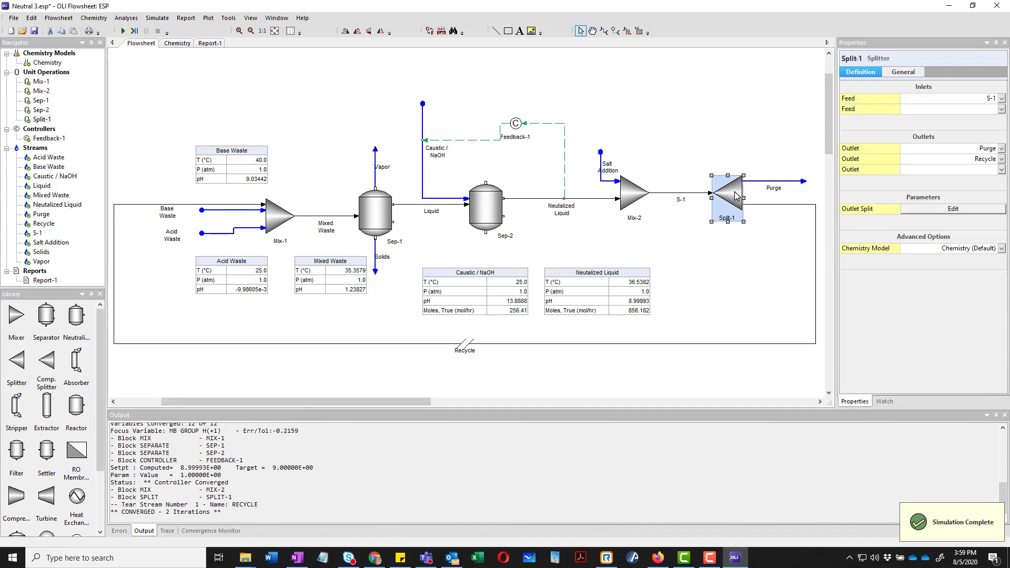
left_click(925, 207)
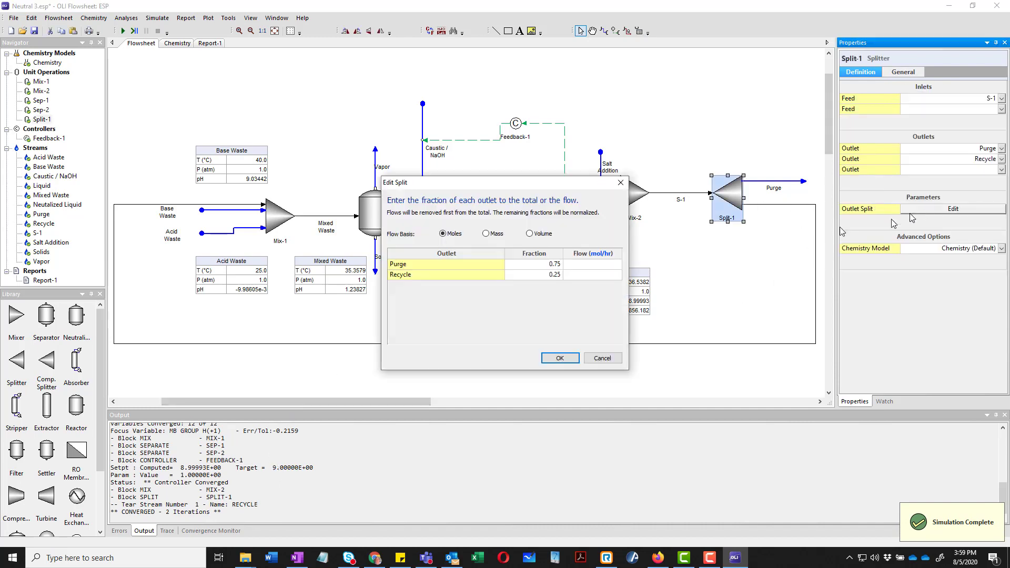
left_click(536, 268)
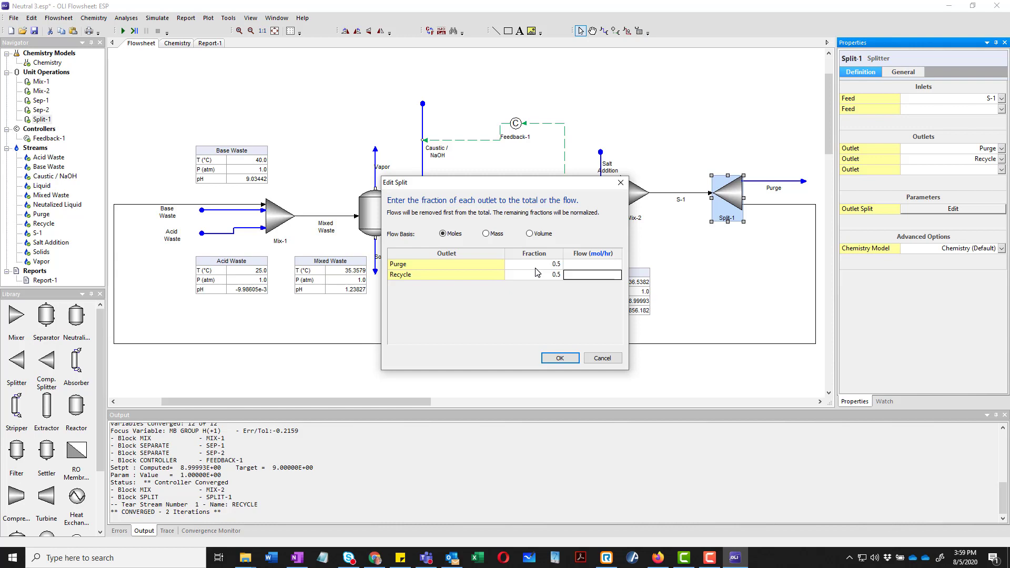
left_click(560, 358)
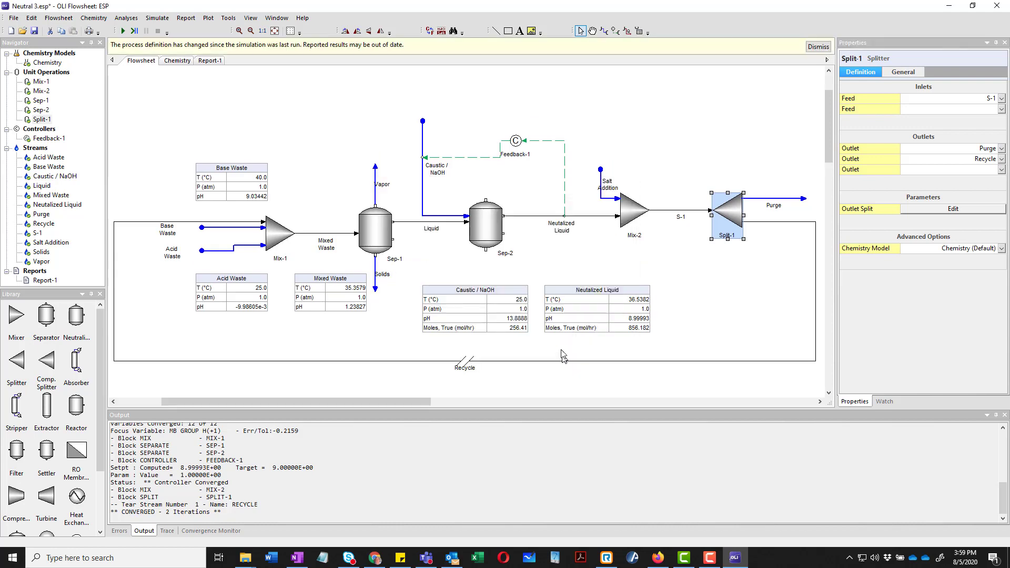
left_click(122, 32)
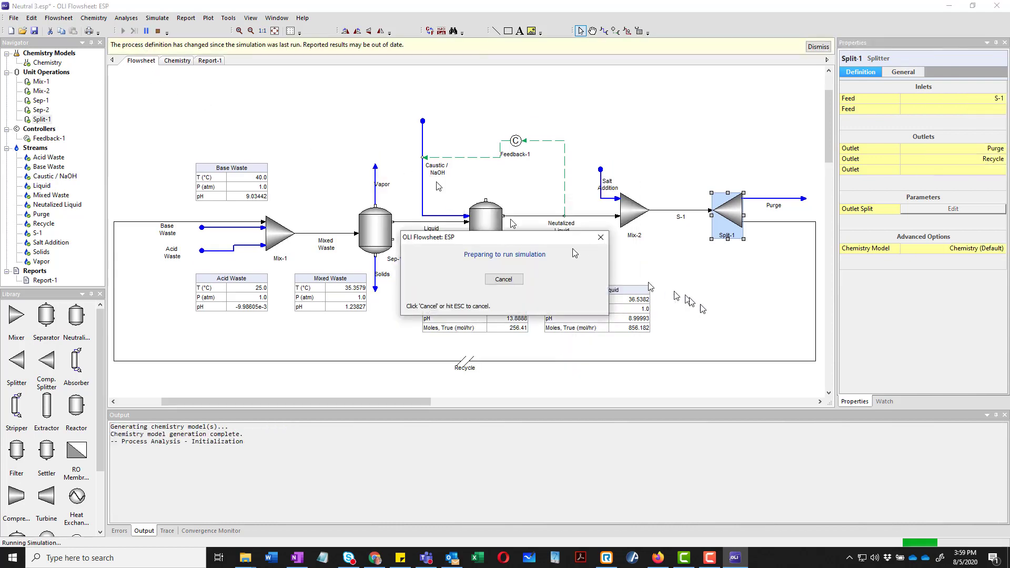